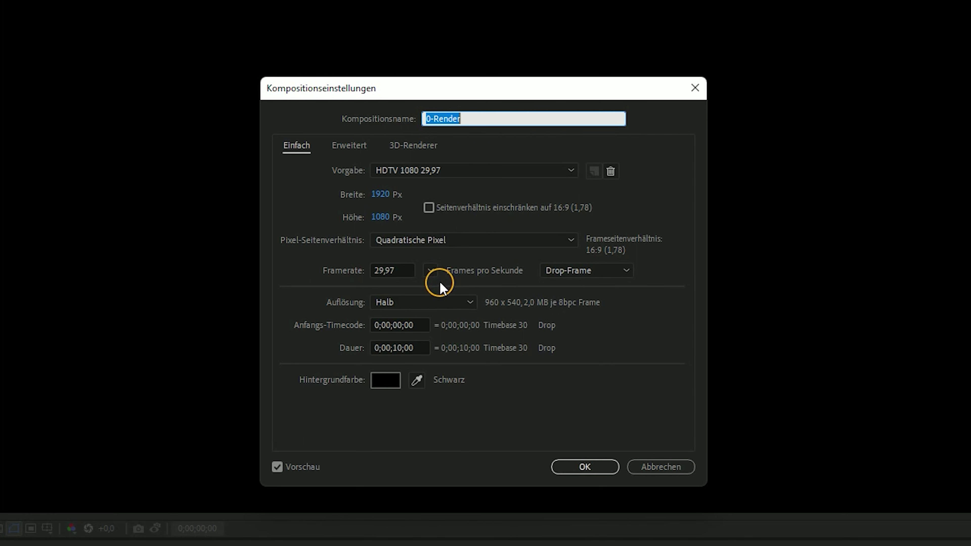
Step: Confirm the 1920×1080 '0-Render' composition and begin a second new composition from the Project panel
click(584, 467)
right_click(45, 164)
Step: Create a composition named 'Text' with its height set to 150 px
click(58, 170)
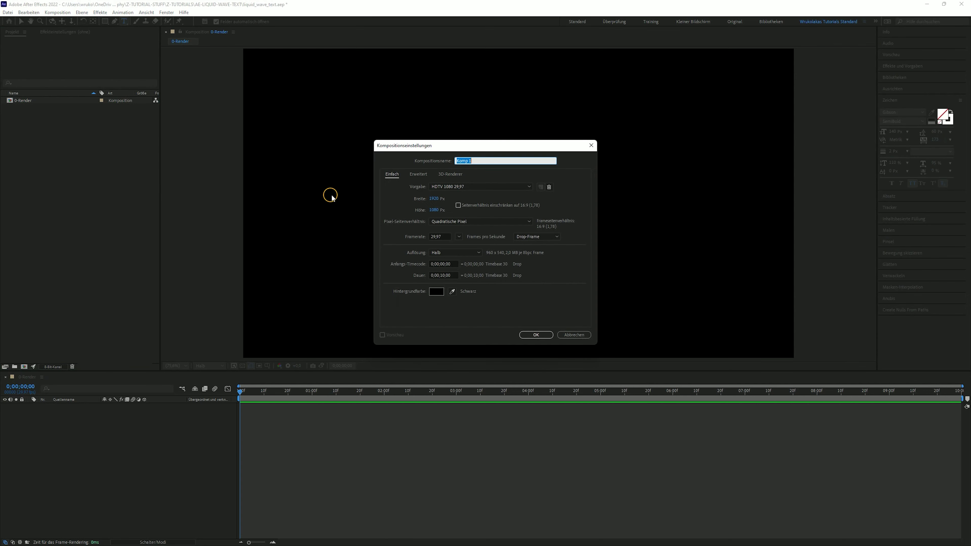
text(Text)
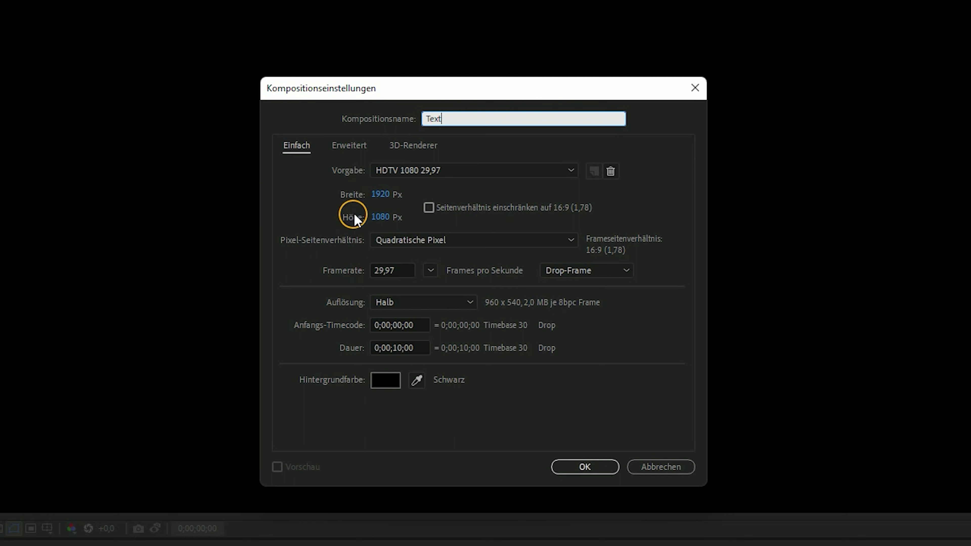
click(379, 217)
text(150)
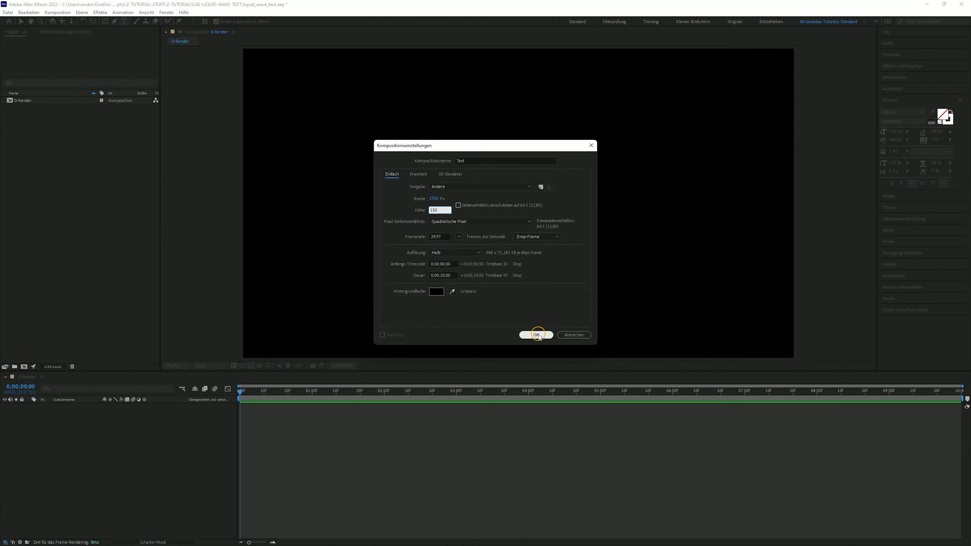
click(585, 467)
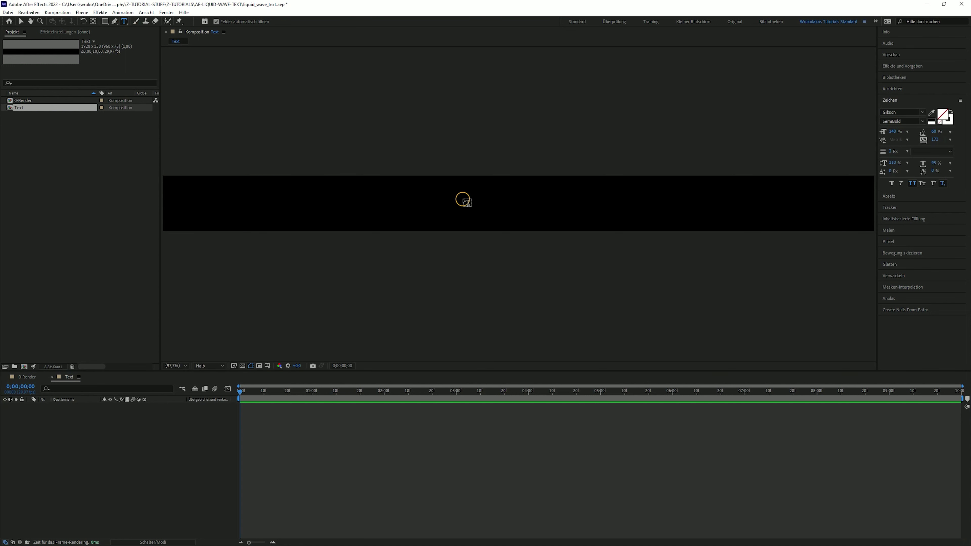
Step: Paste a text layer reading 'WRUKOLAKAS TUTORIALS IST ECHT NICE' and shift it left to fit
click(486, 198)
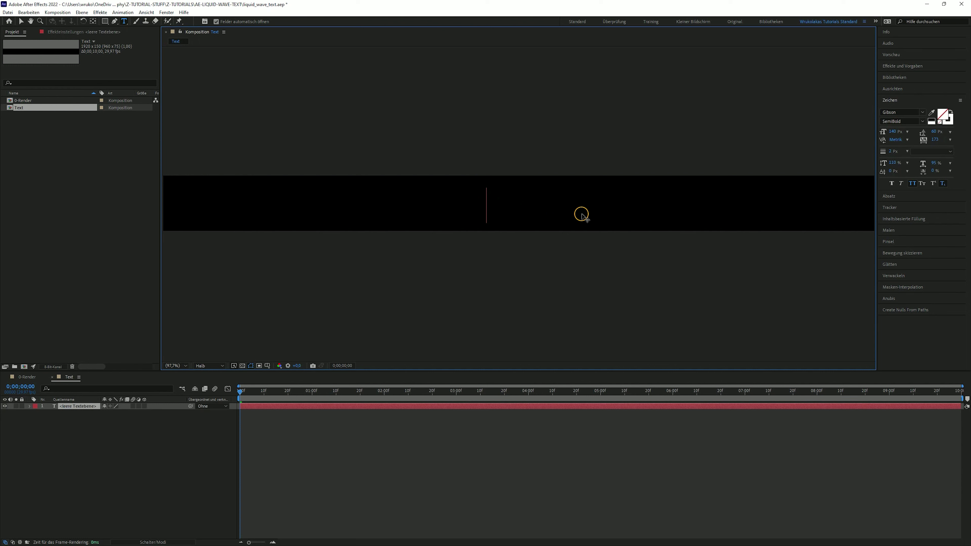
key(ctrl+v)
click(21, 21)
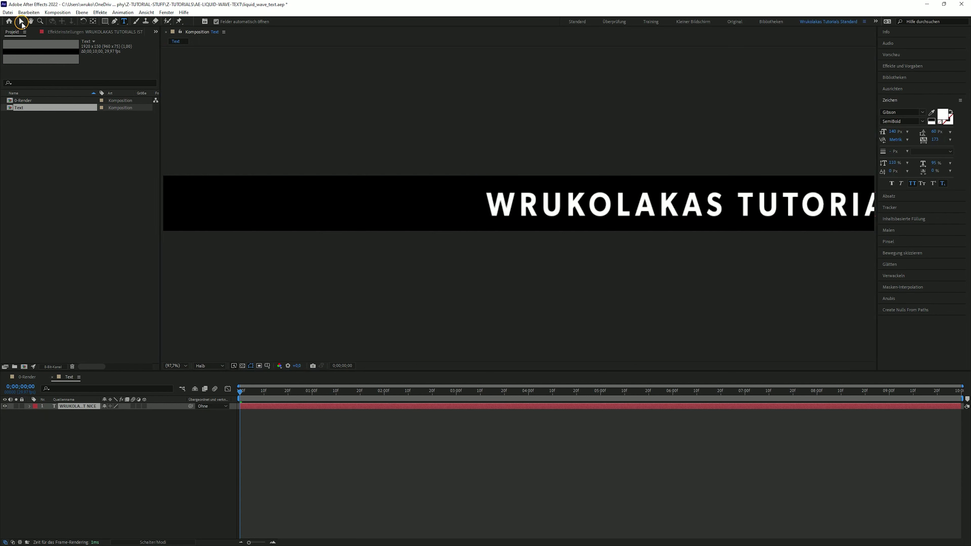
drag(573, 209, 257, 196)
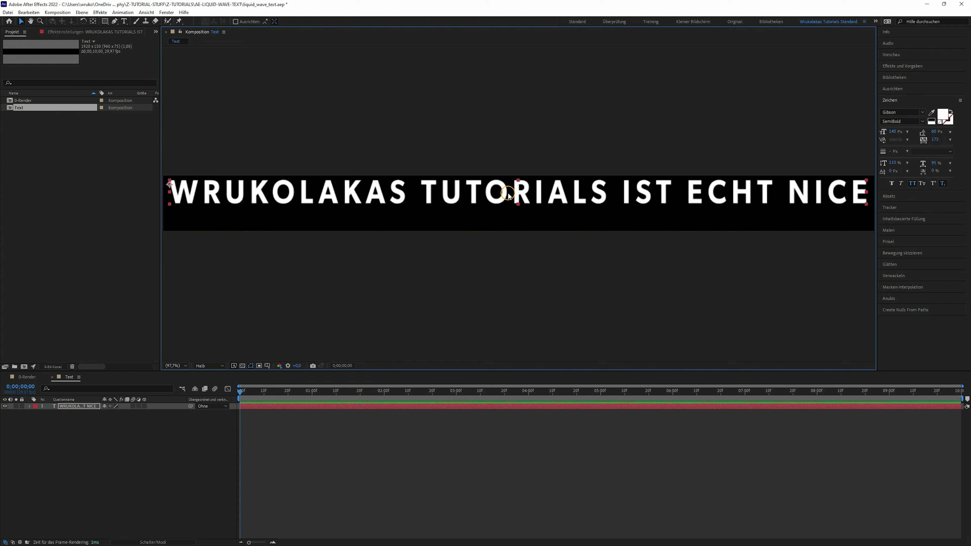
Step: Duplicate the text layer, move the copy down, then nudge both rows up
click(76, 409)
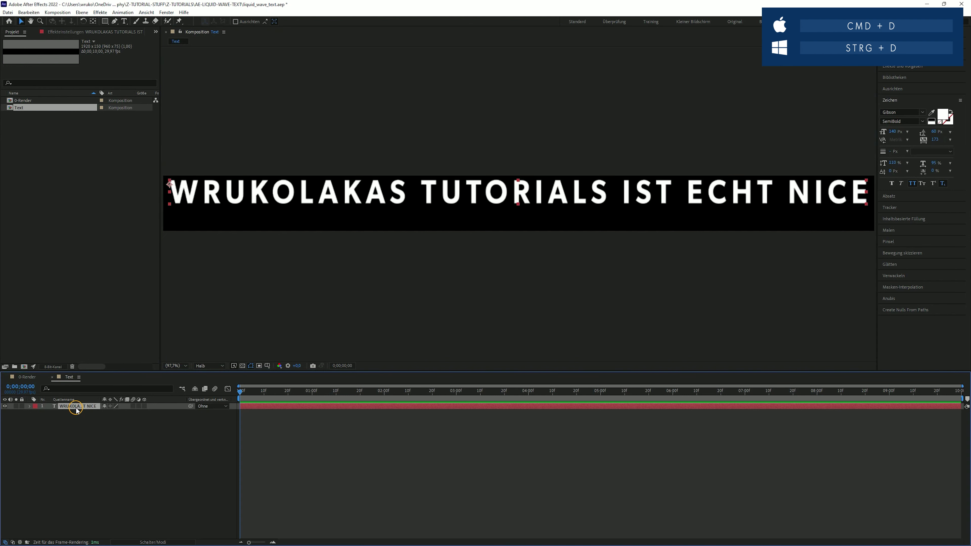
key(ctrl+d)
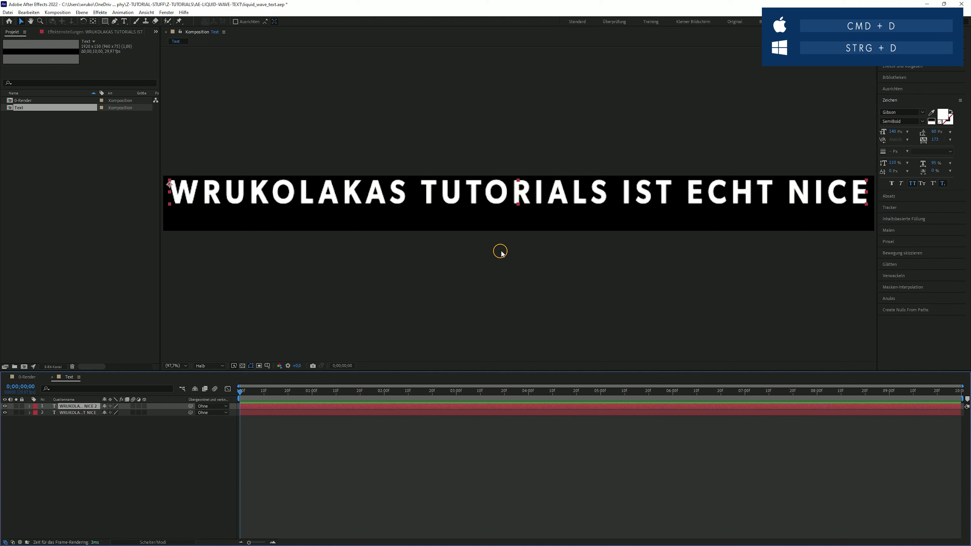
key(shift+Down)
key(shift+Down)
key(shift+Down)
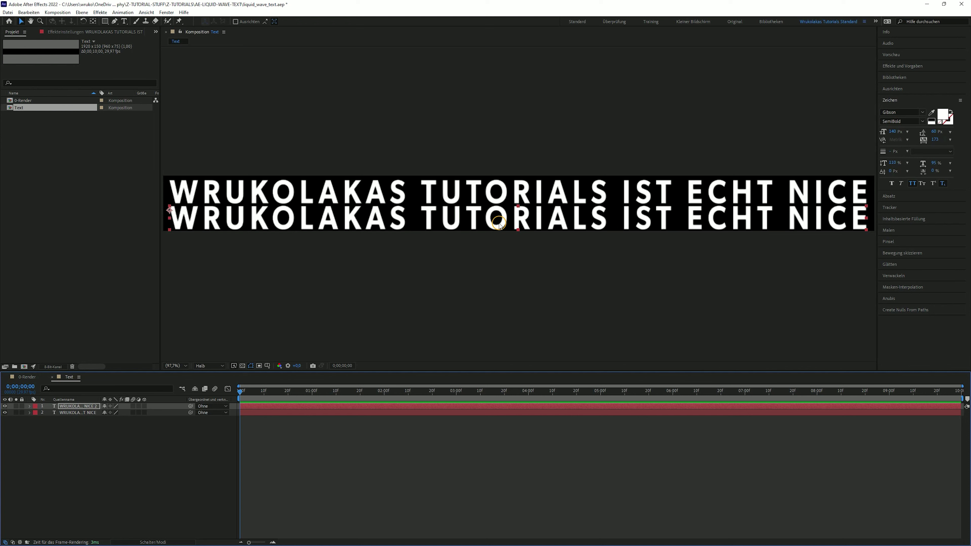
shift+click(78, 413)
key(Up)
key(Up)
key(Up)
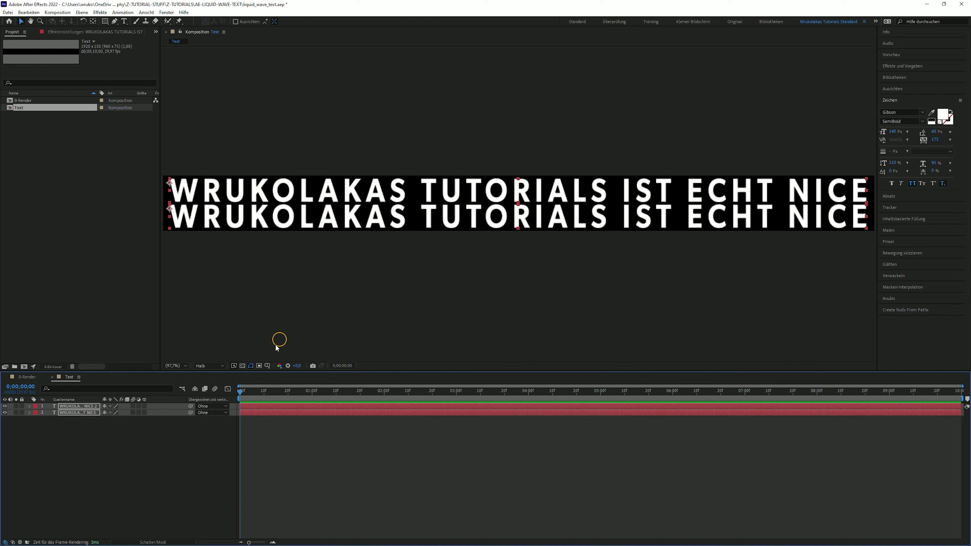
Step: Swap fill and stroke on the lower duplicated text row and set a 2 px stroke width
click(138, 437)
click(90, 413)
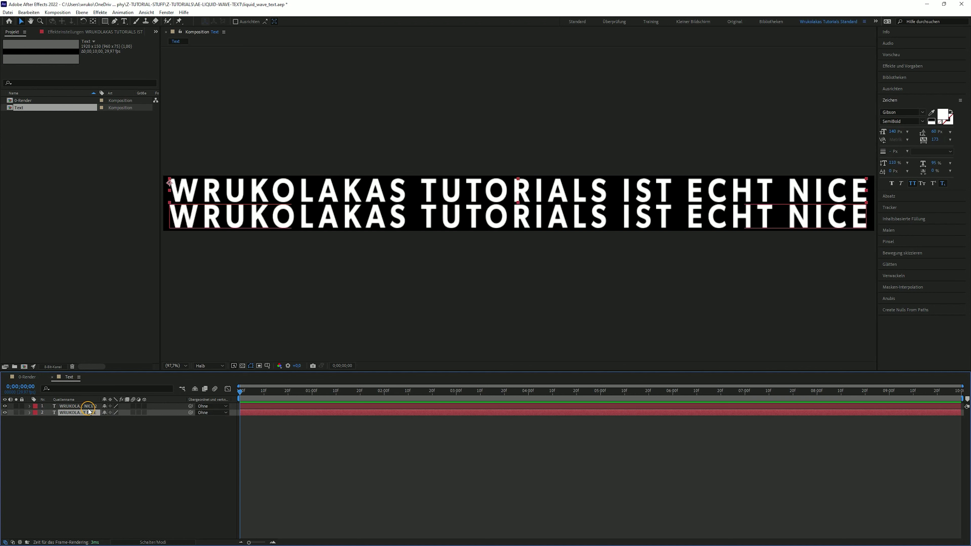
click(88, 406)
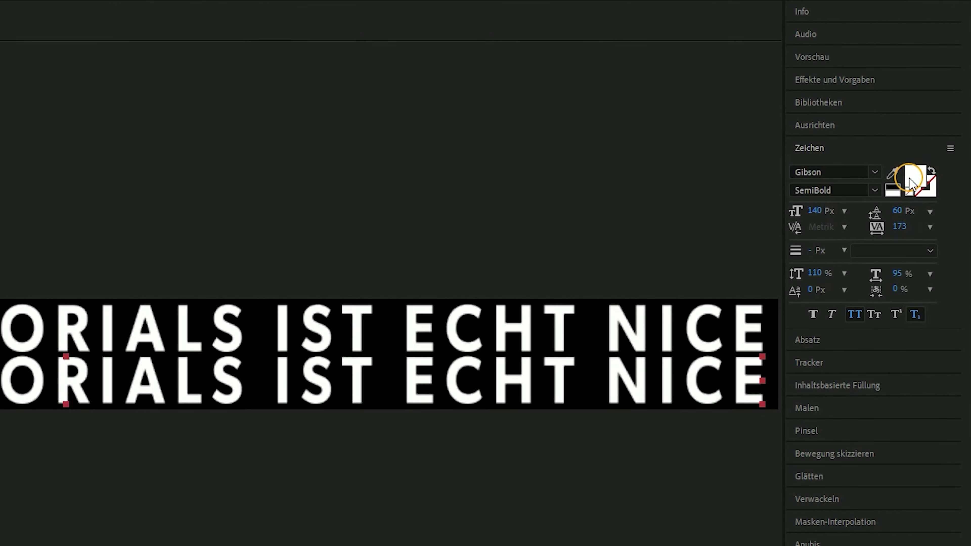
click(931, 173)
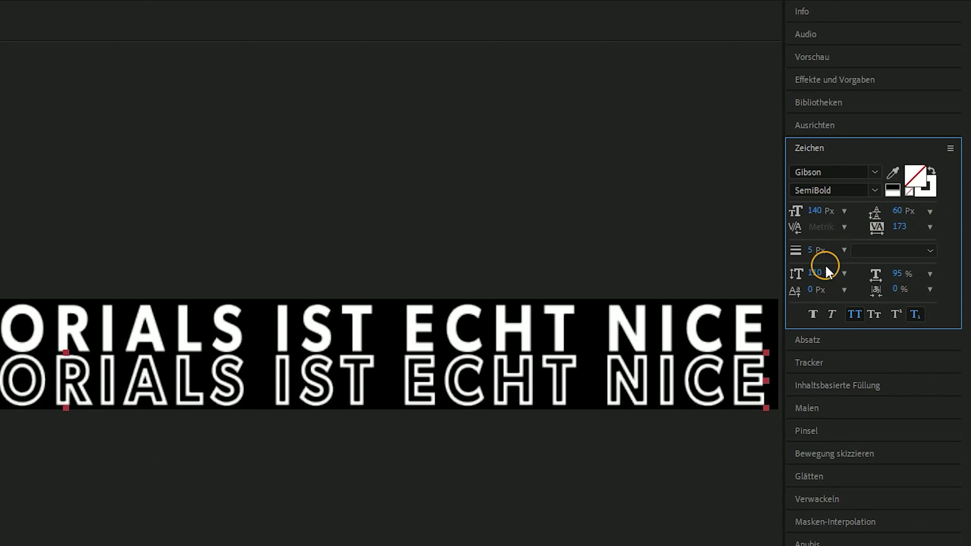
click(814, 255)
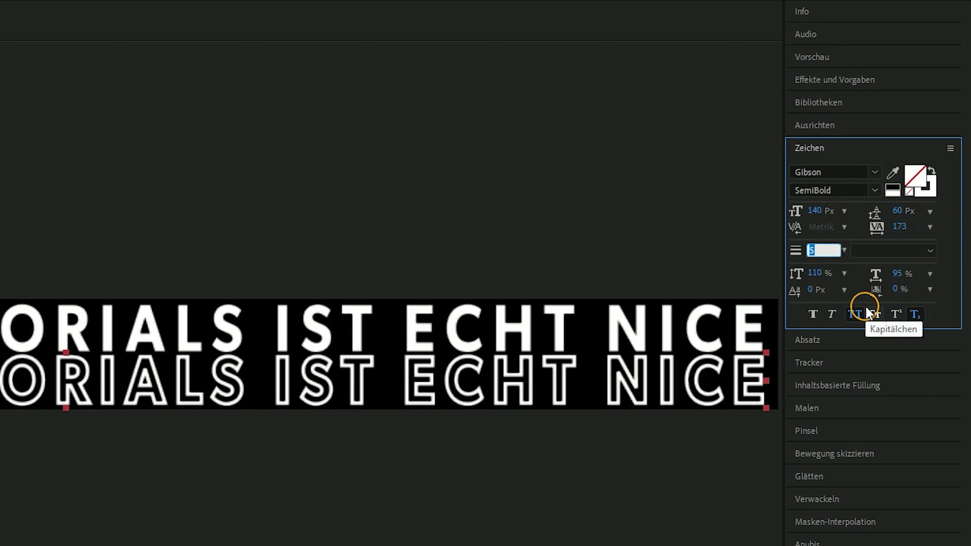
text(2)
key(Return)
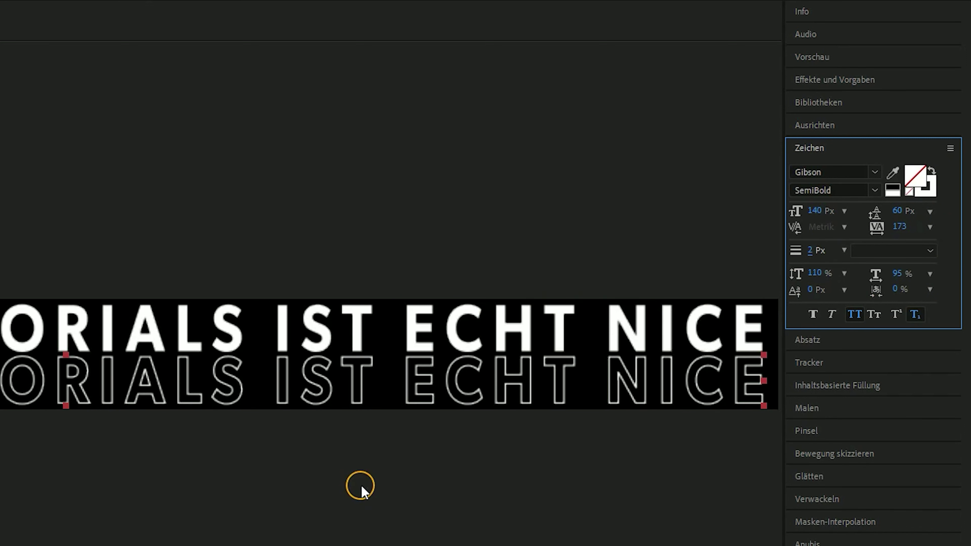
click(117, 542)
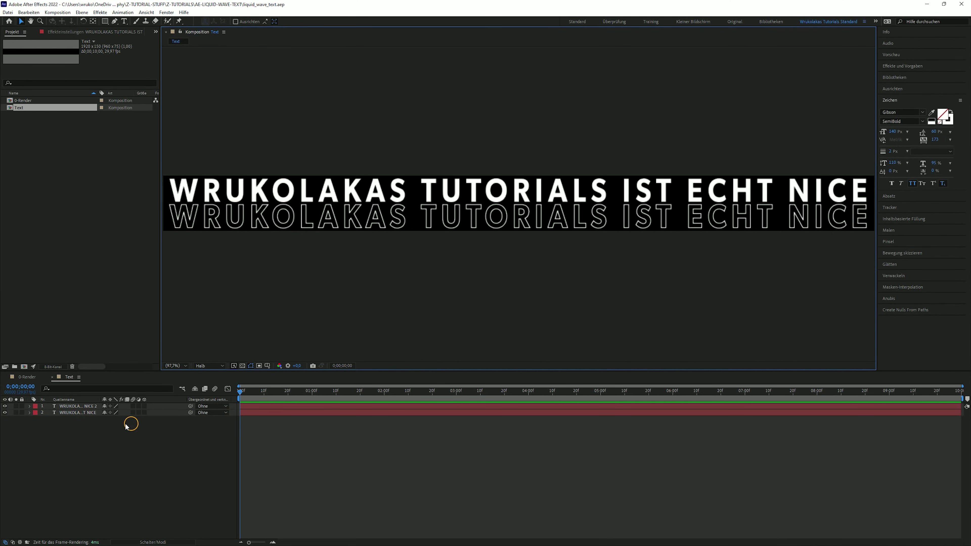
Step: Close the Text timeline and create a composition named 'Motion Tile' with height 1080 px
click(52, 377)
right_click(56, 201)
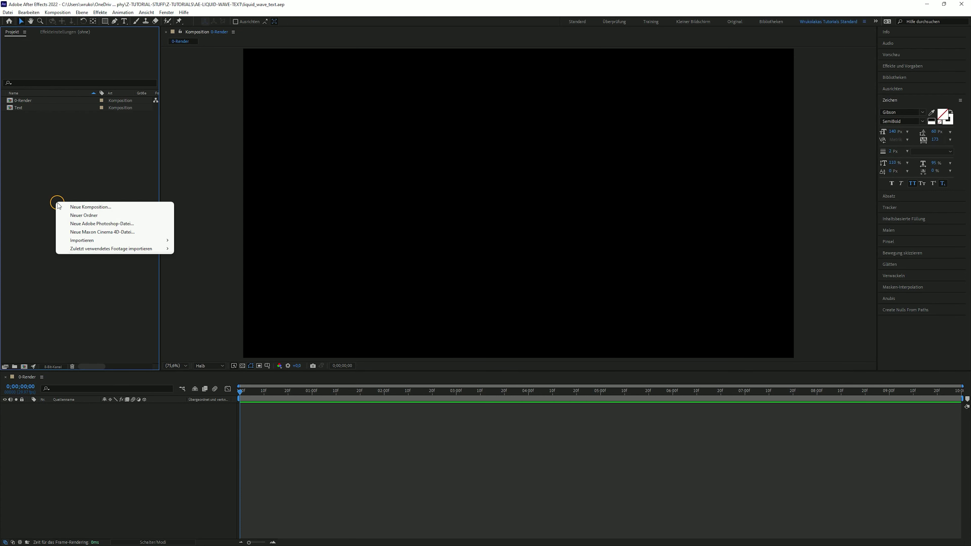
click(76, 209)
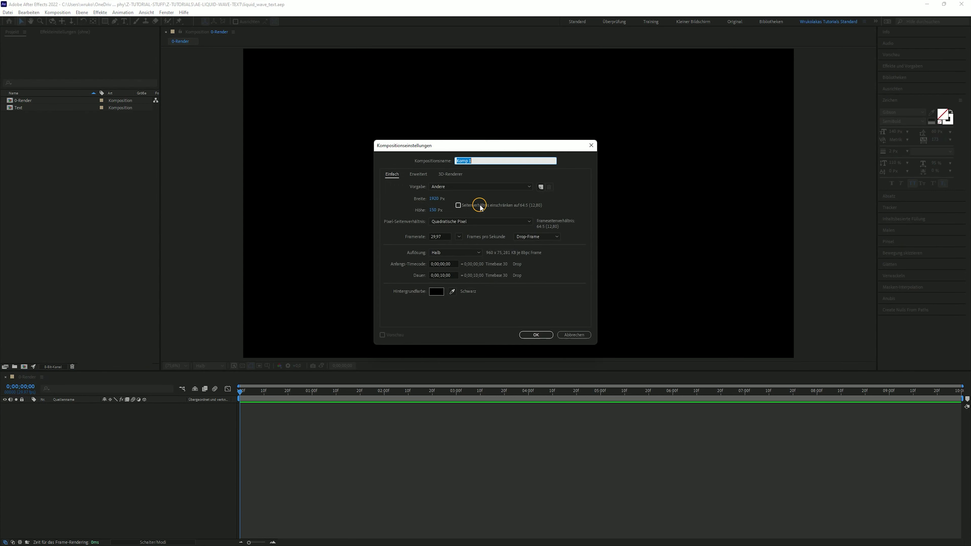
text(Mo)
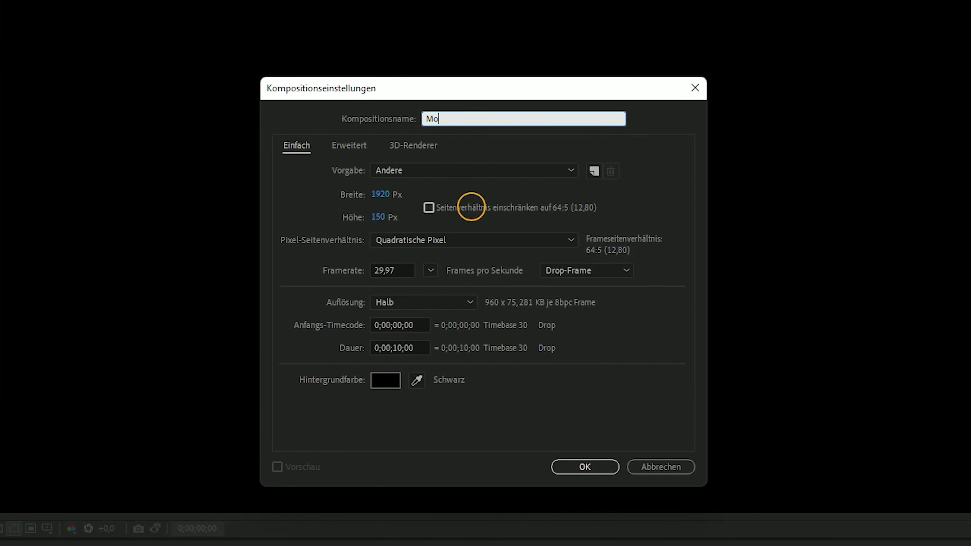
text(tion Tile)
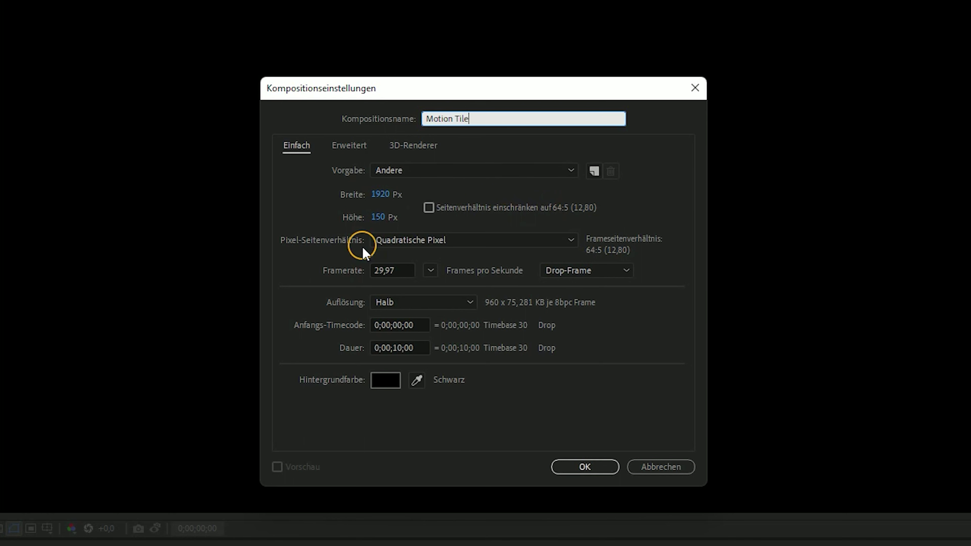
click(378, 217)
text(1080)
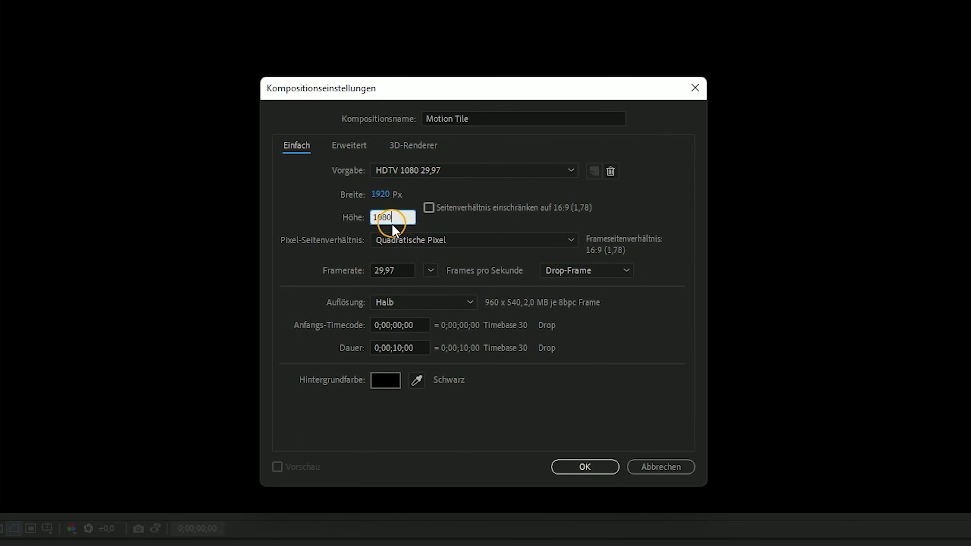
click(579, 465)
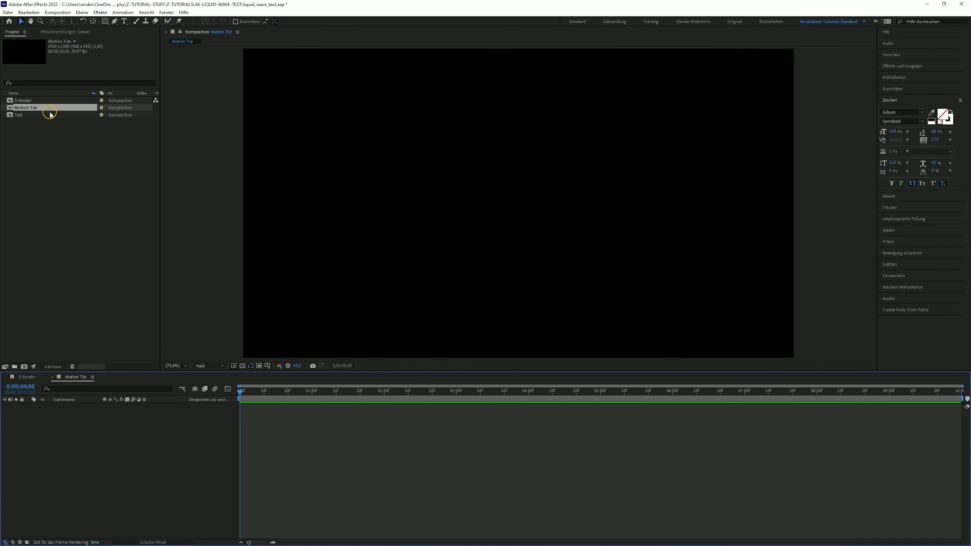
Step: Place the Text composition into Motion Tile and apply the Motion Tile effect to it
click(42, 108)
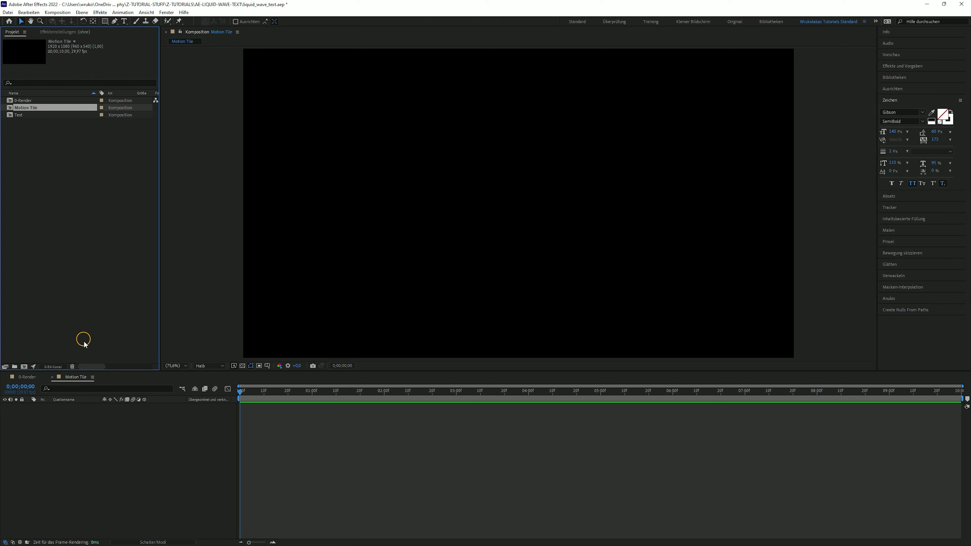
drag(19, 115, 149, 454)
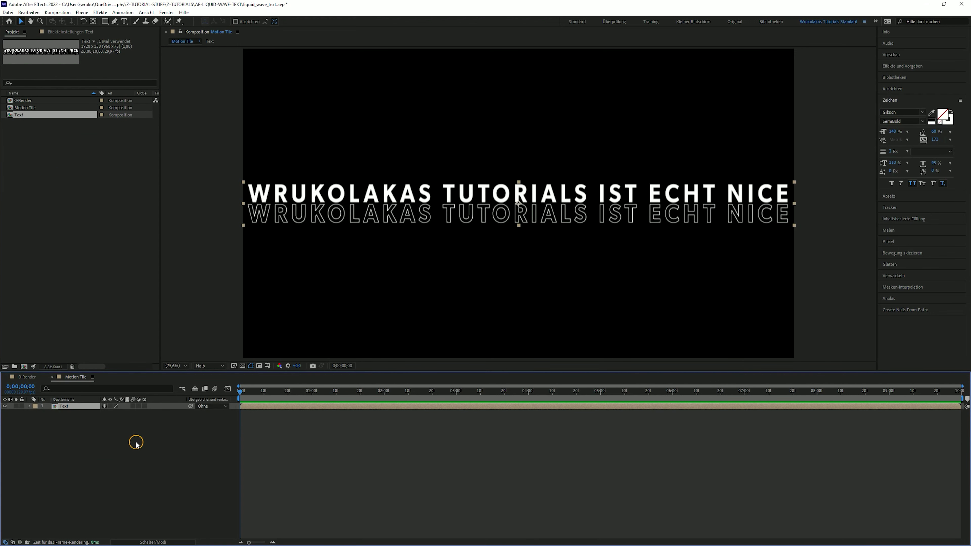
click(902, 66)
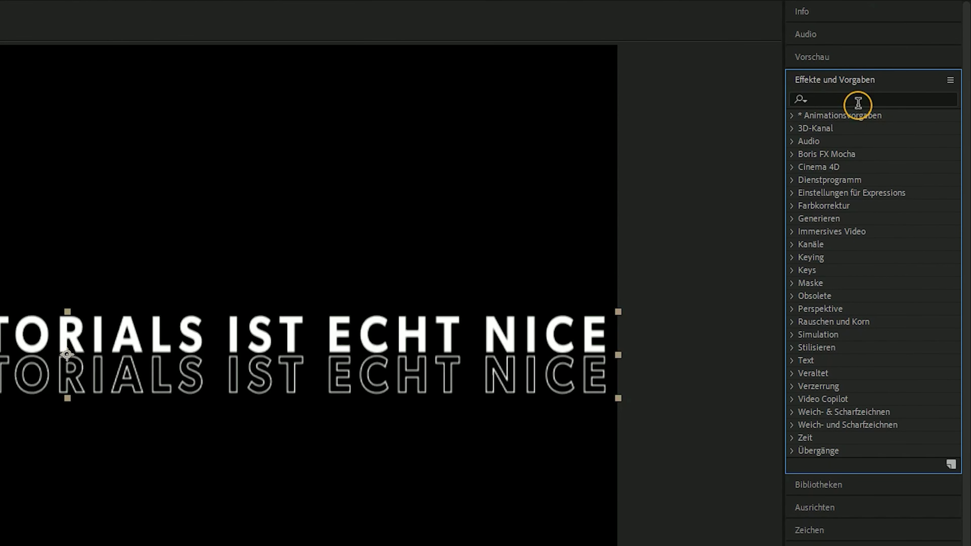
click(852, 99)
text(Motion)
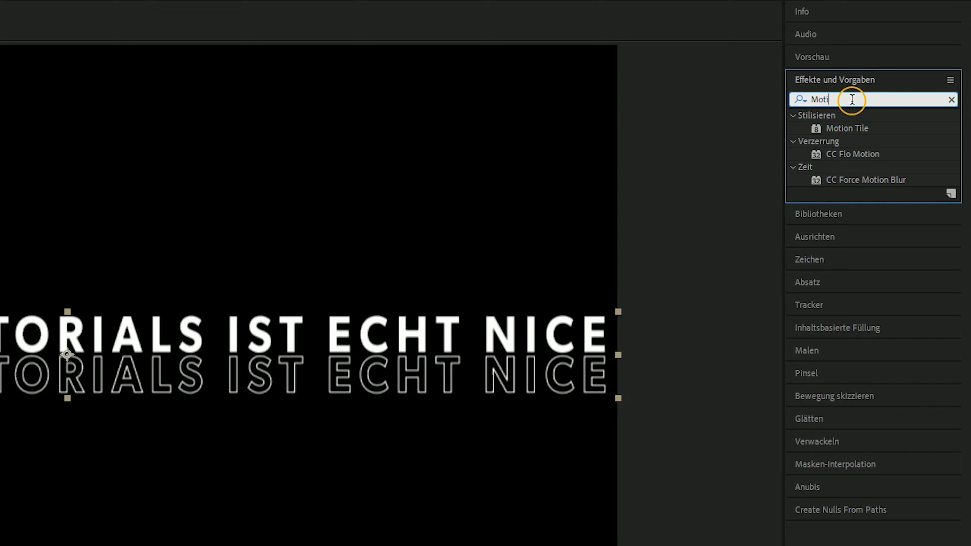
mouse_move(849, 129)
mouse_down()
mouse_move(130, 441)
mouse_move(72, 406)
mouse_up()
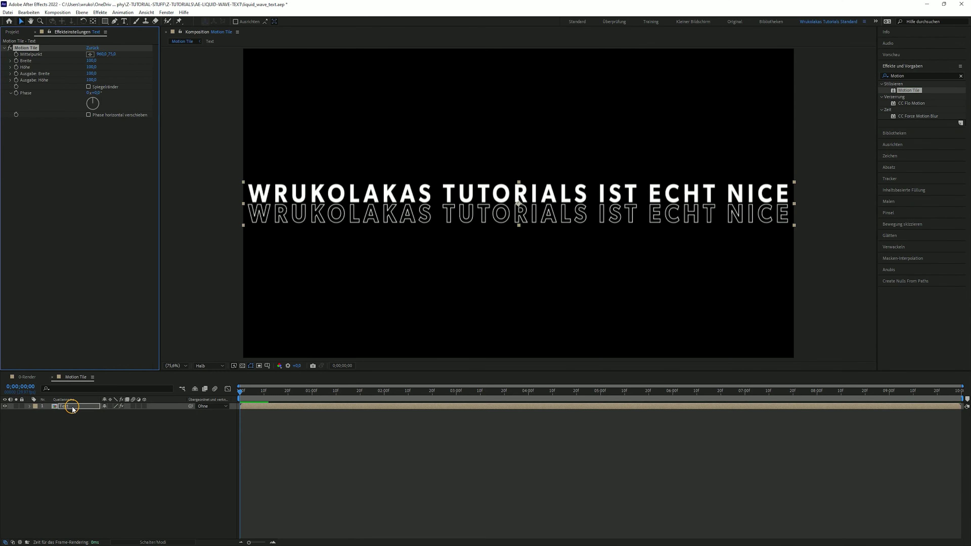
Step: Set the Motion Tile output height to 750, trying edge mirroring before turning it off
click(91, 79)
text(750)
key(Return)
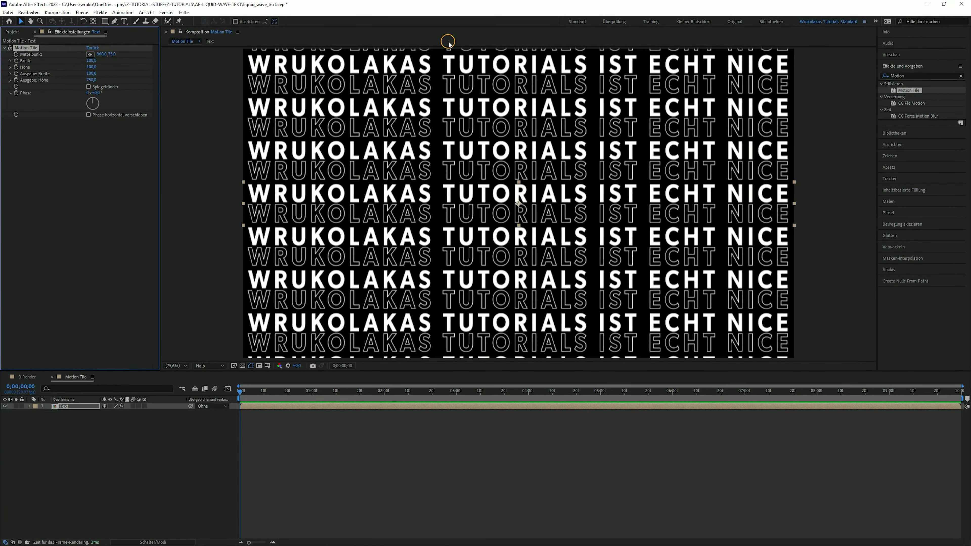
click(88, 86)
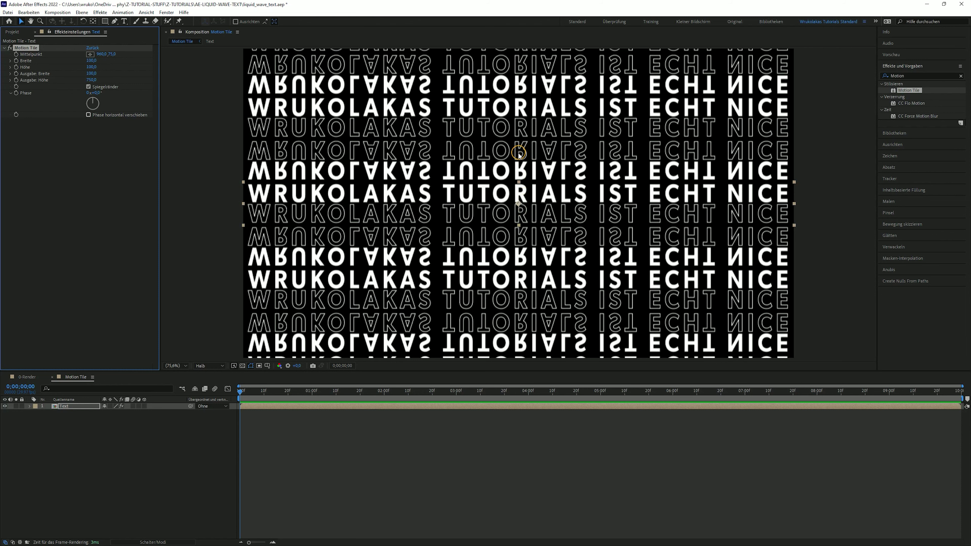
click(88, 87)
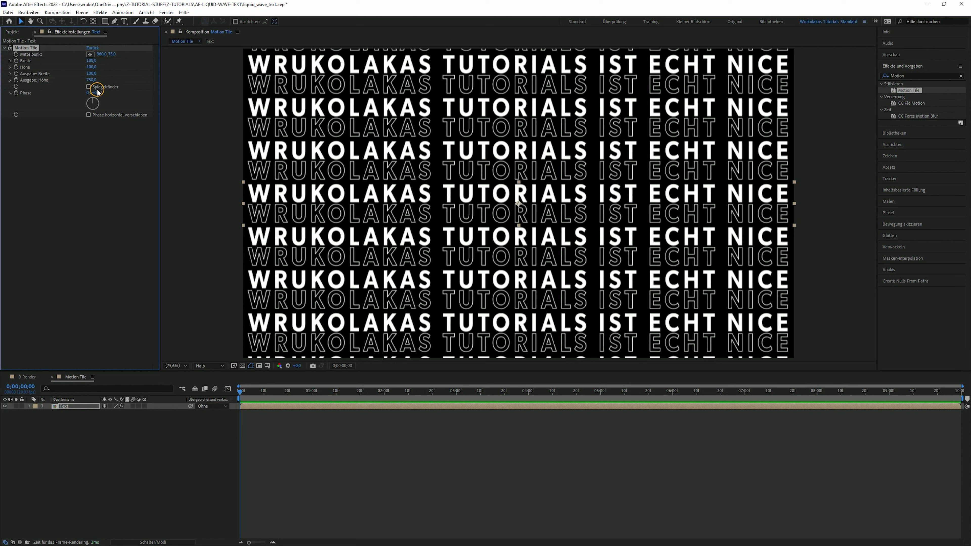
click(12, 32)
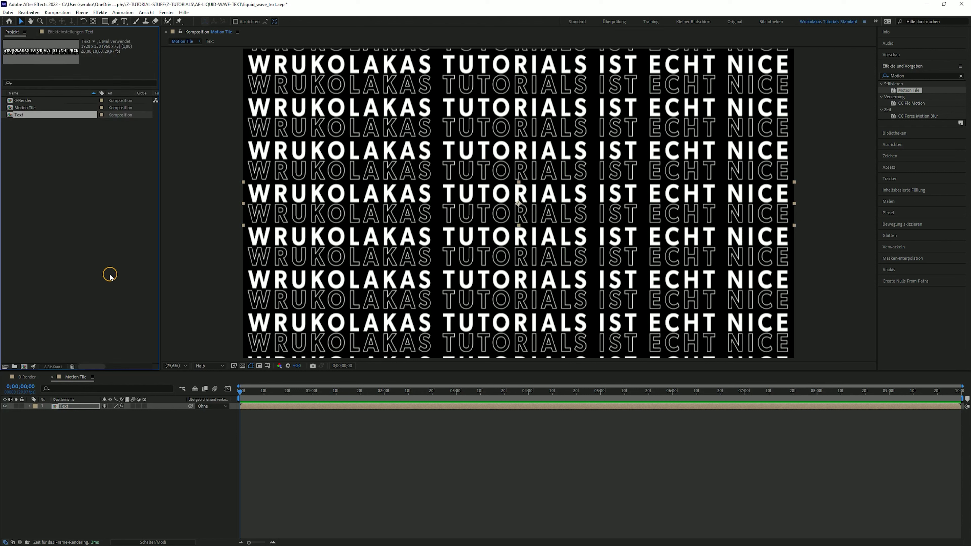
Step: Create a new composition named 'Animation' from the Project panel
click(59, 212)
right_click(38, 172)
click(63, 179)
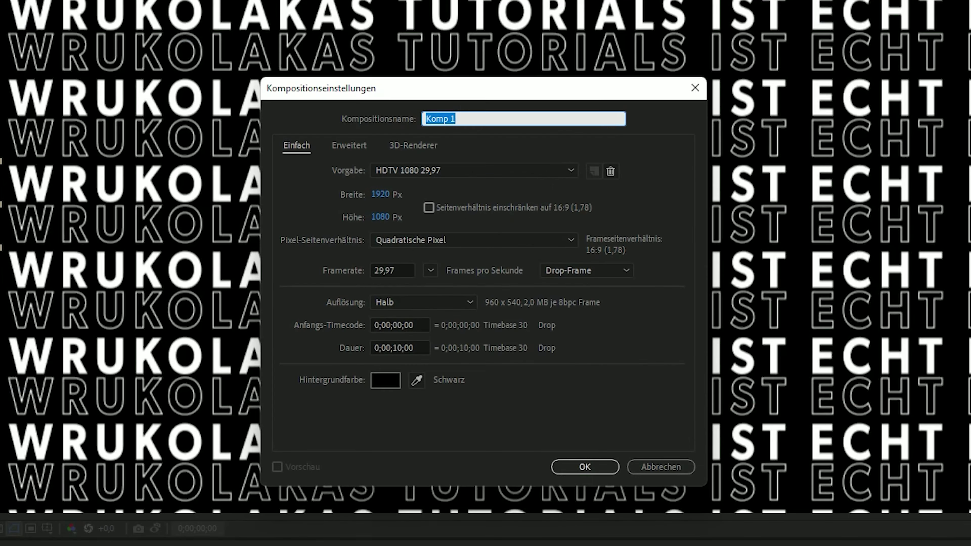
text(Anoim)
key(BackSpace)
key(BackSpace)
key(BackSpace)
text(imation)
click(581, 470)
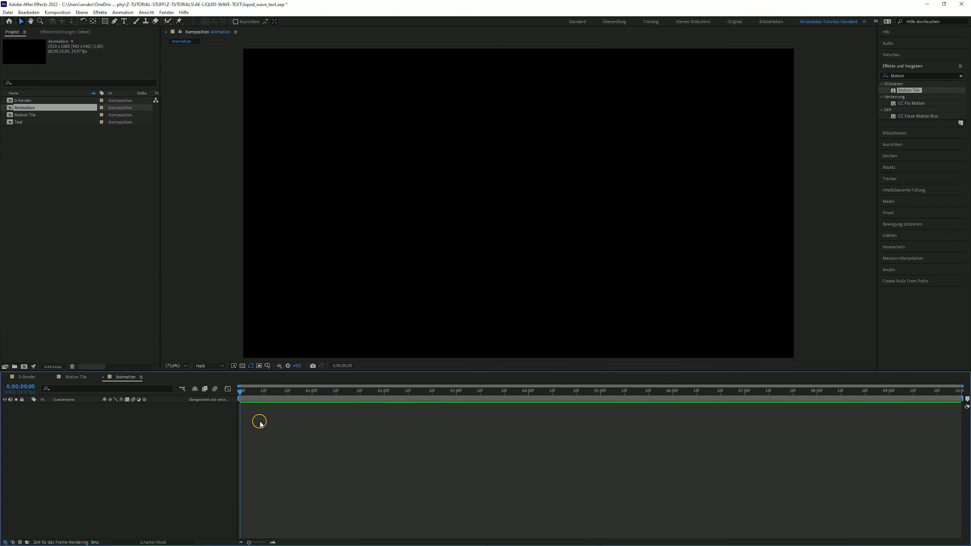
Step: Create another new composition named 'Wellenkarte'
right_click(57, 188)
click(91, 195)
text(Wellenkarte)
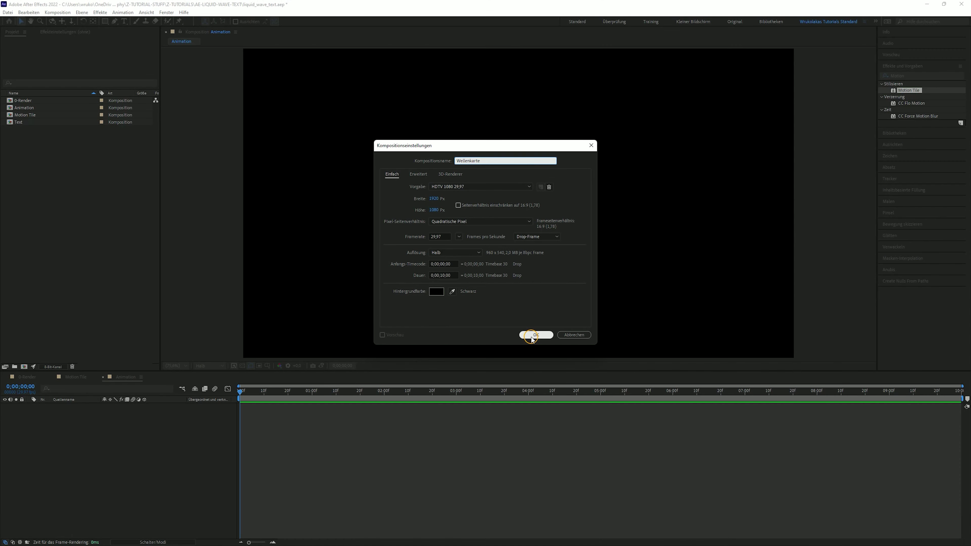
click(531, 330)
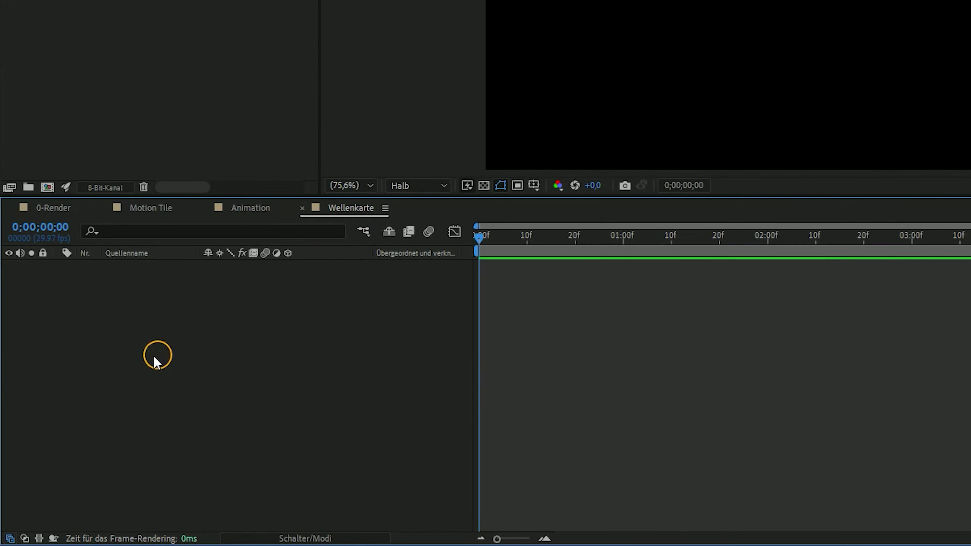
Step: Add a black solid named 'HG' to the Wellenkarte timeline
right_click(192, 339)
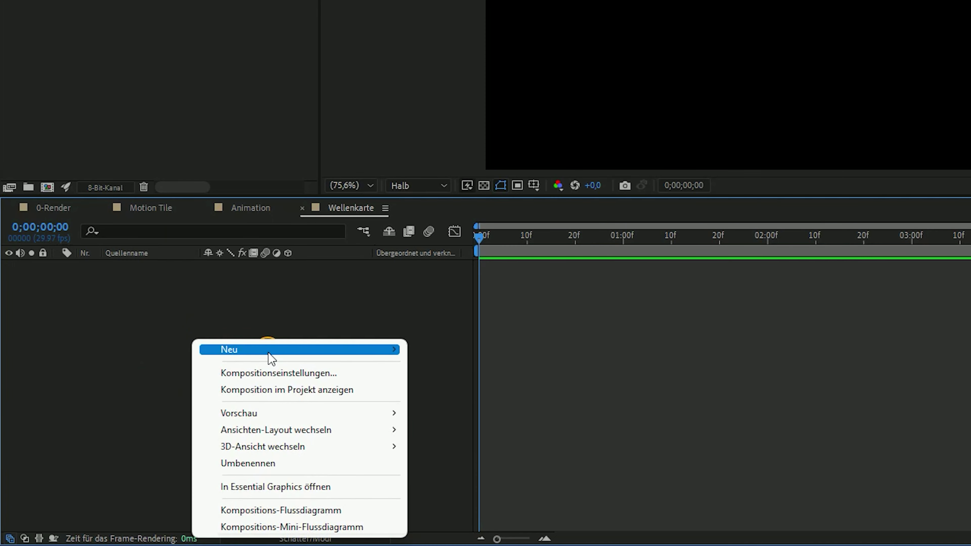
mouse_move(270, 355)
click(511, 390)
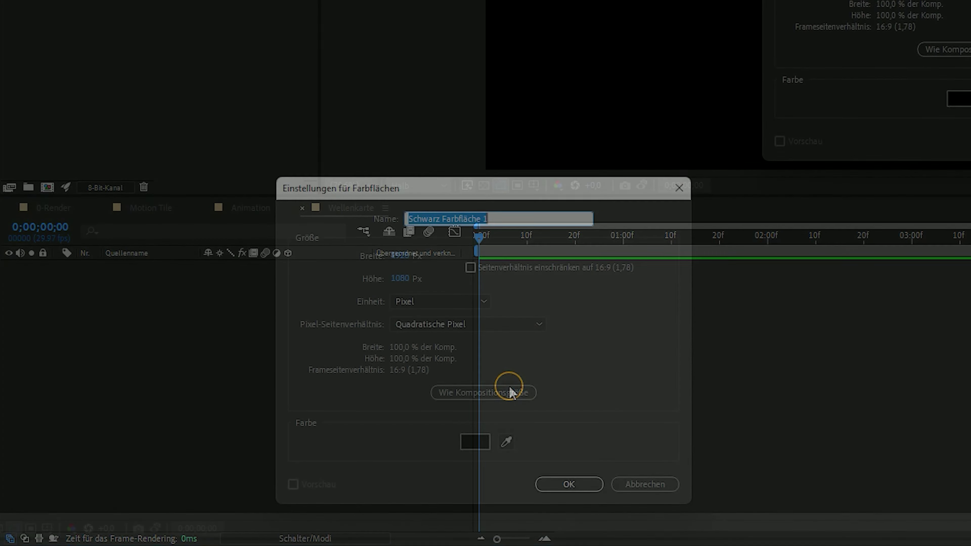
text(HG)
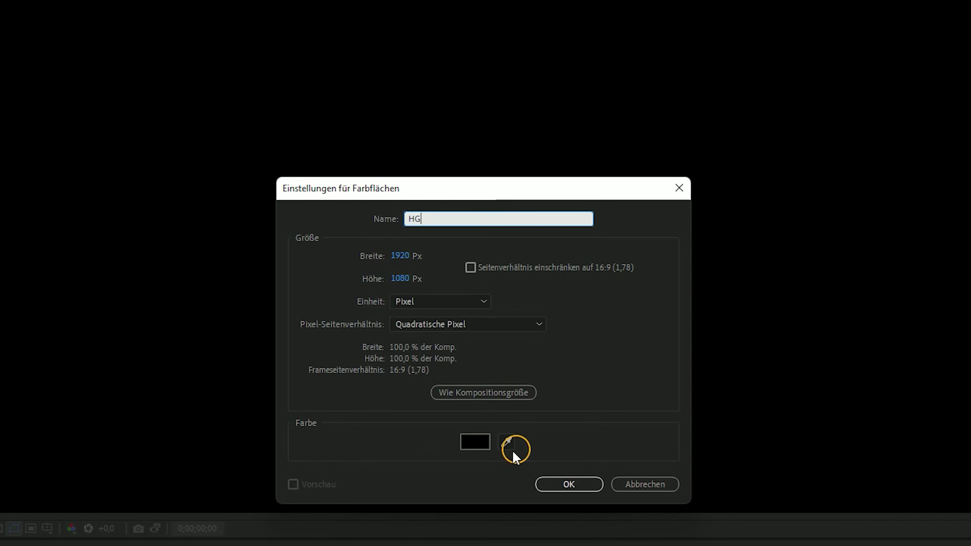
click(476, 444)
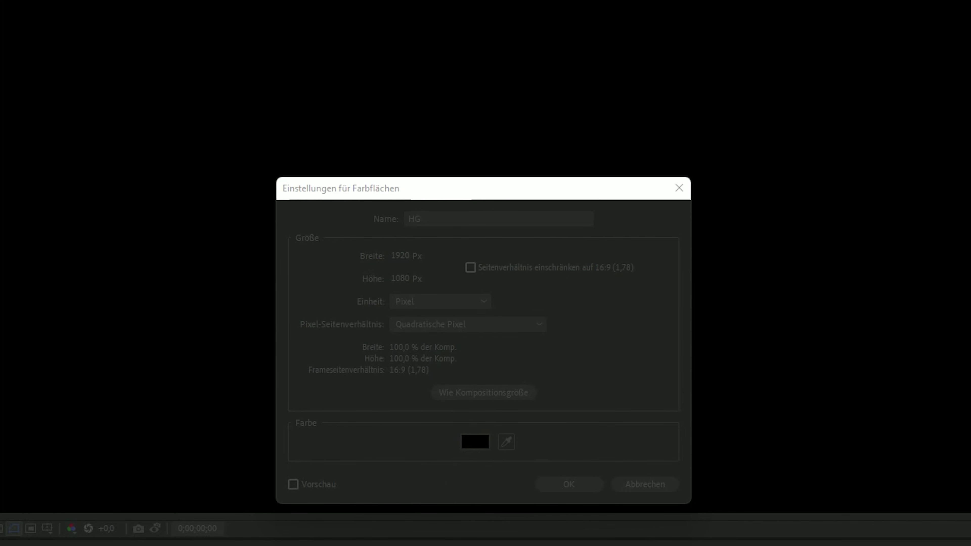
click(579, 484)
Step: Add a second solid layer named 'Wellen'
right_click(122, 462)
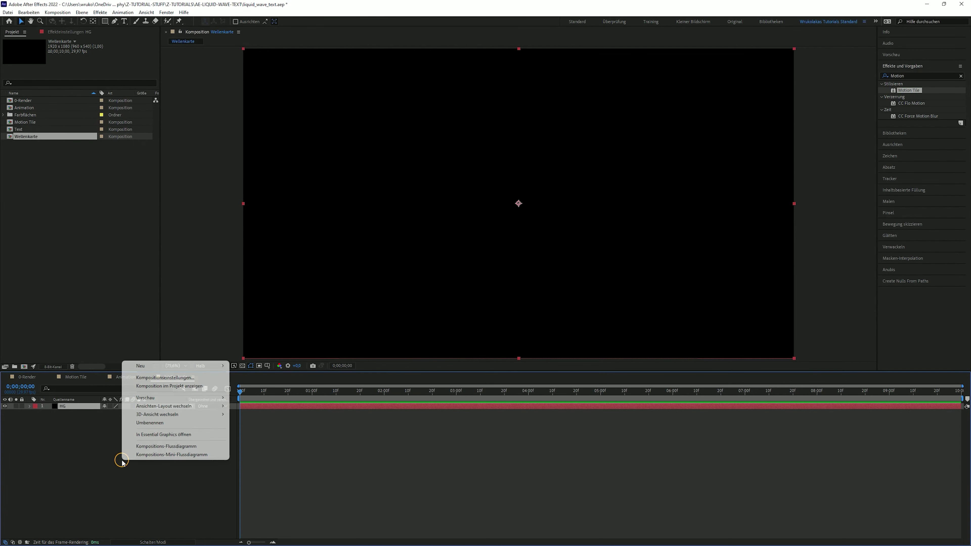
mouse_move(153, 365)
click(266, 386)
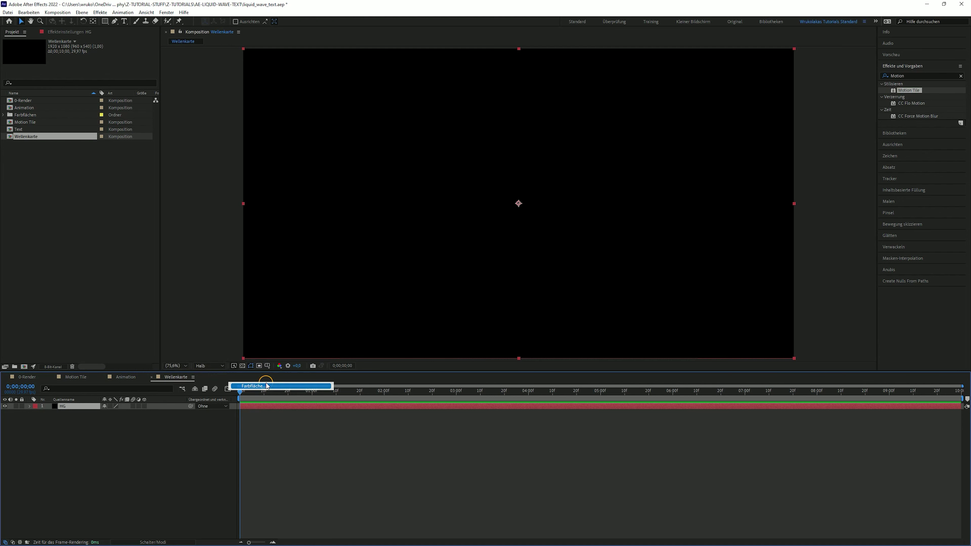
text(Wellen)
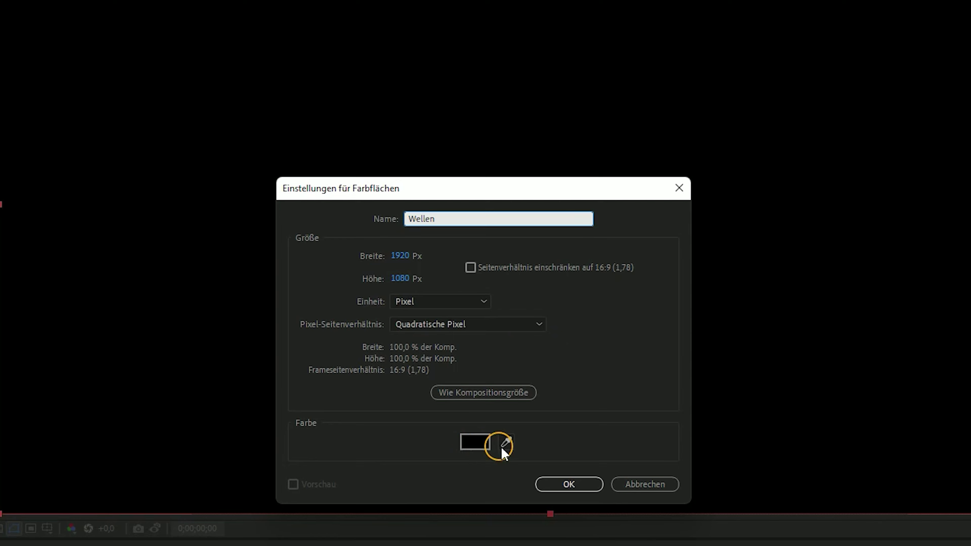
click(578, 485)
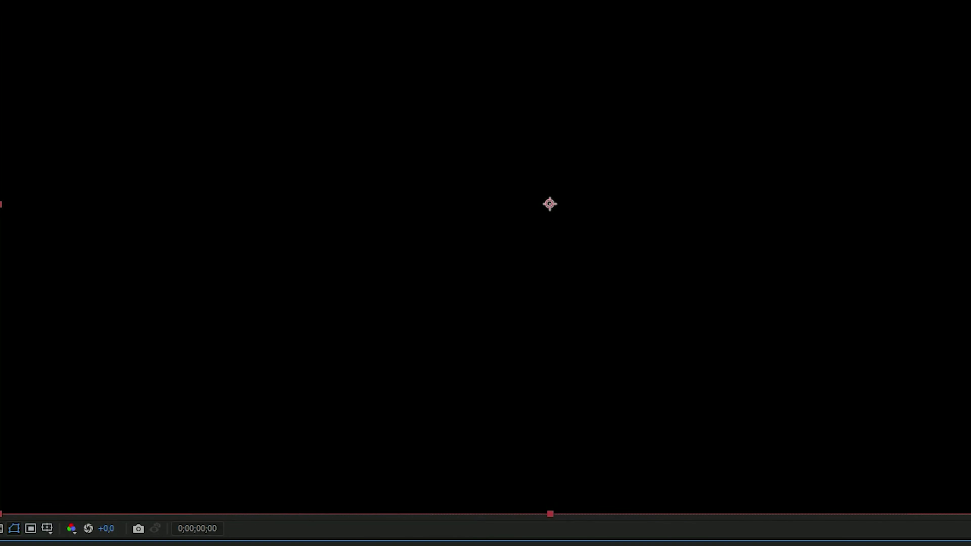
Step: Search 'radio', drop Radiowellen onto the Wellen layer, and scrub ahead to watch rings grow
double_click(912, 74)
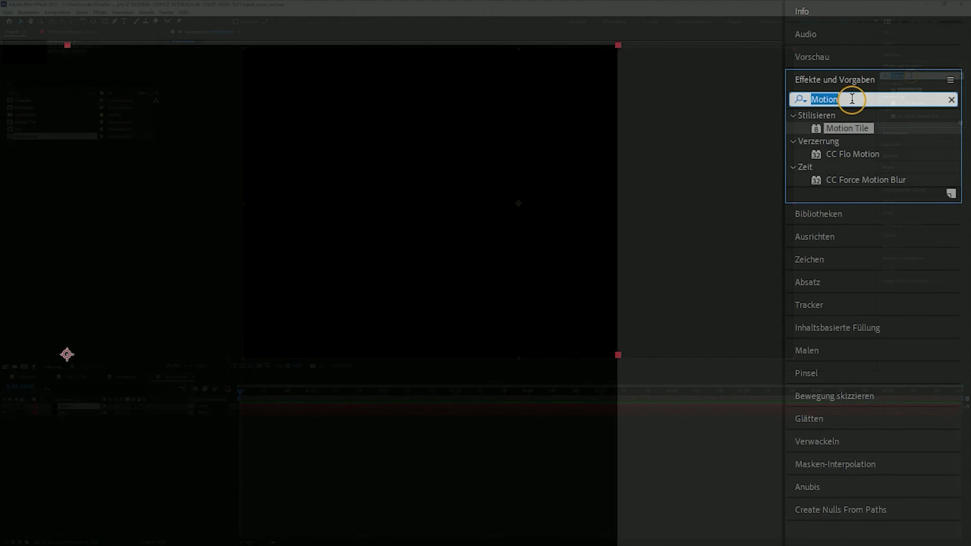
text(radio)
drag(910, 90, 374, 330)
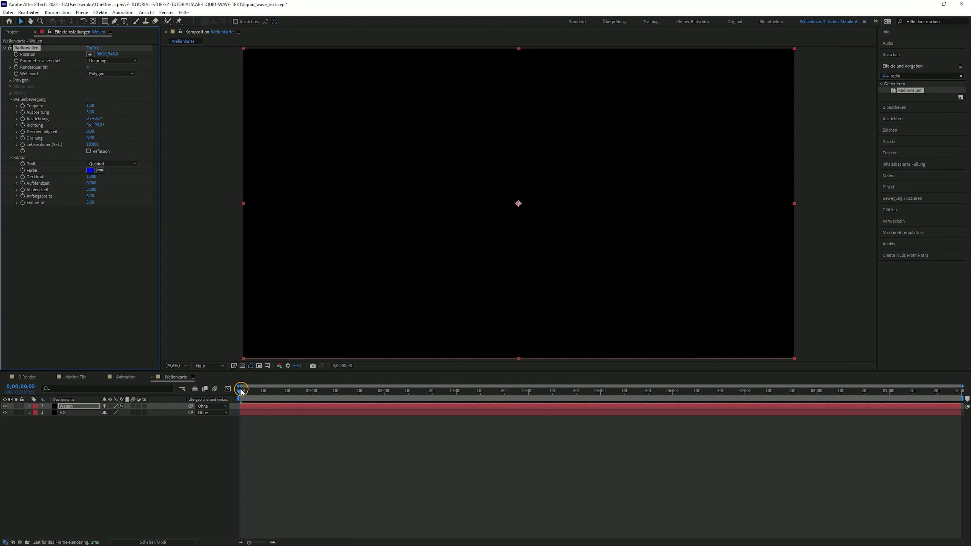
drag(241, 390, 503, 399)
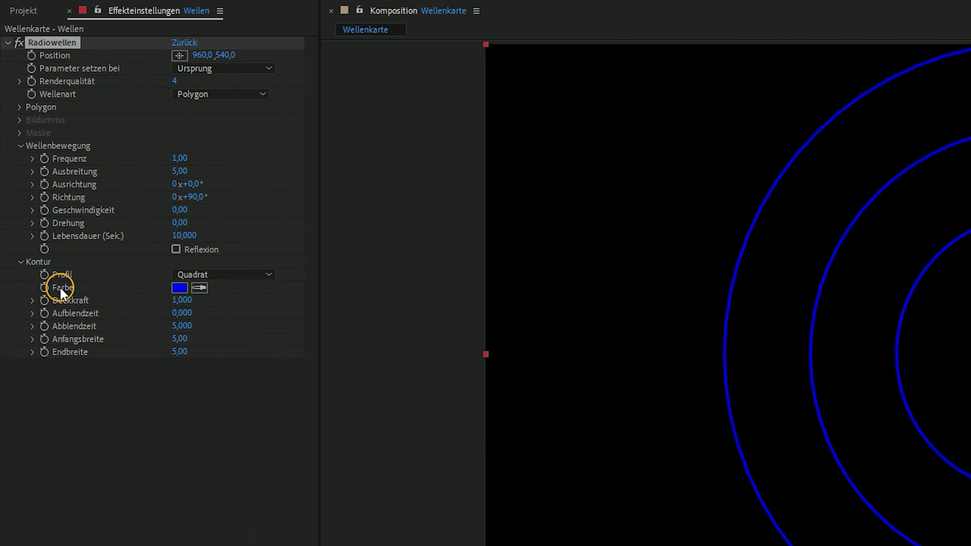
Step: Set the Radiowellen stroke colour to white and Frequenz to 0,75
click(179, 288)
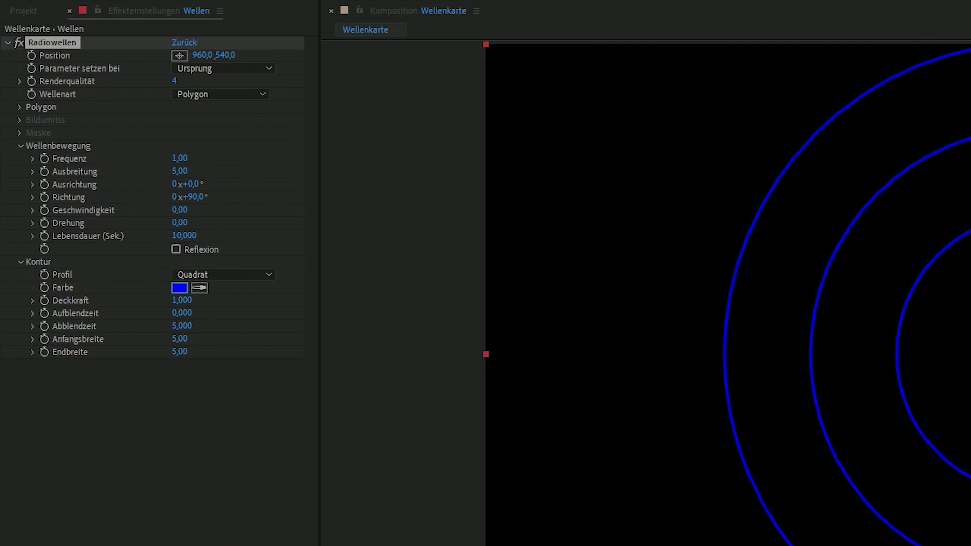
key(Return)
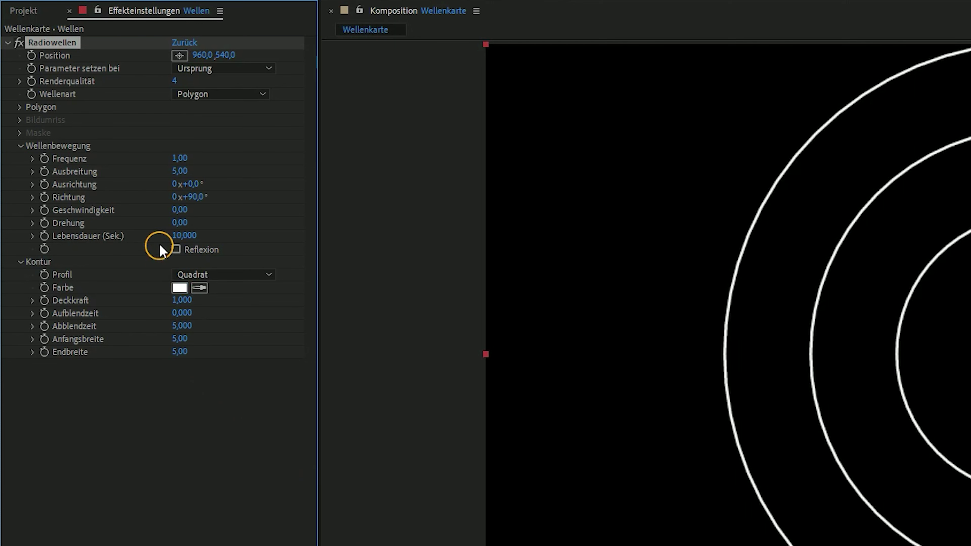
click(179, 159)
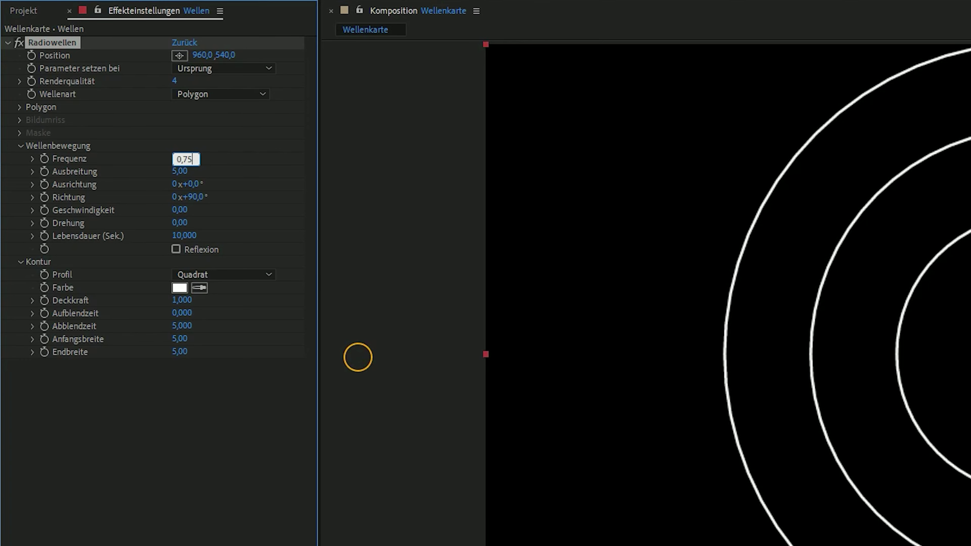
key(Return)
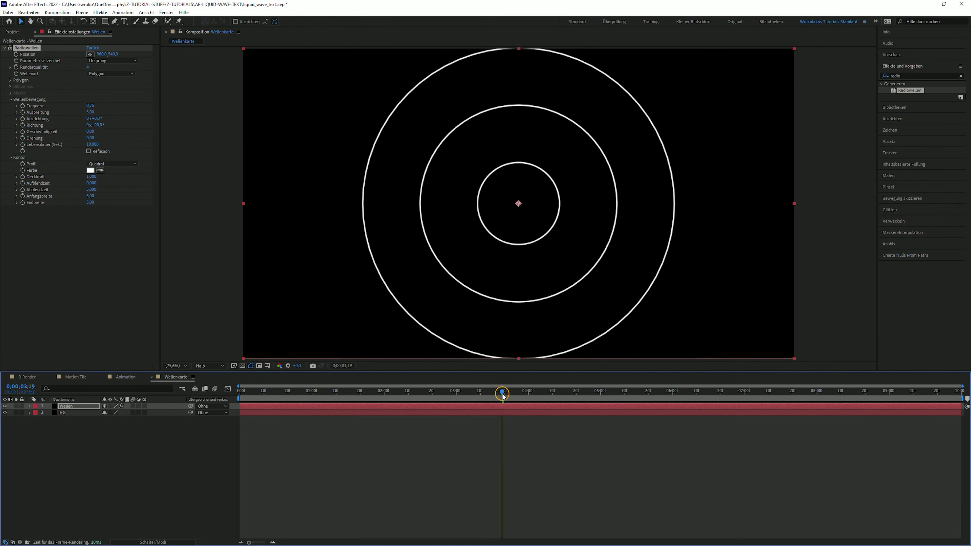
Step: Scrub to check the rings, briefly test a higher Frequenz, and restore it to 0,75
drag(502, 394, 578, 392)
click(548, 204)
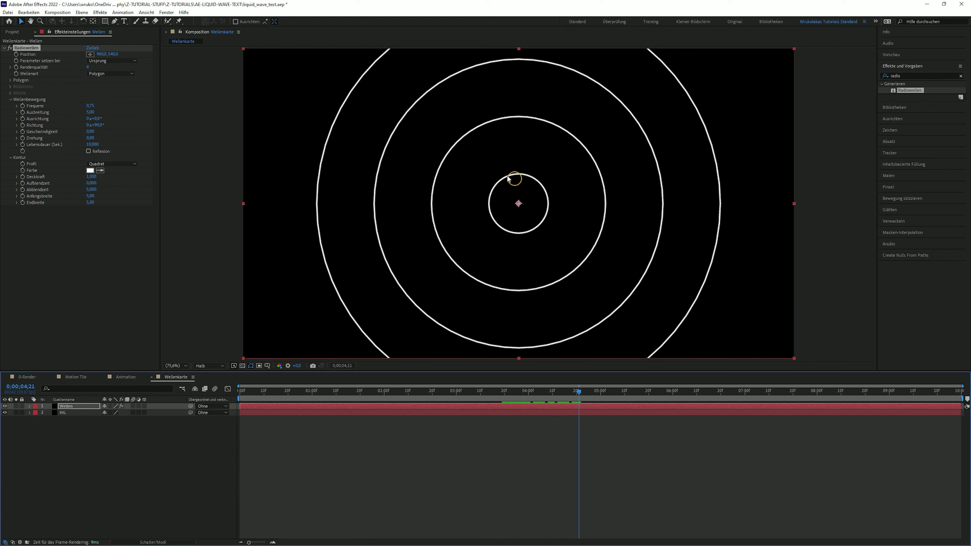
mouse_move(93, 107)
mouse_down()
mouse_move(107, 104)
mouse_move(97, 105)
mouse_up()
click(93, 106)
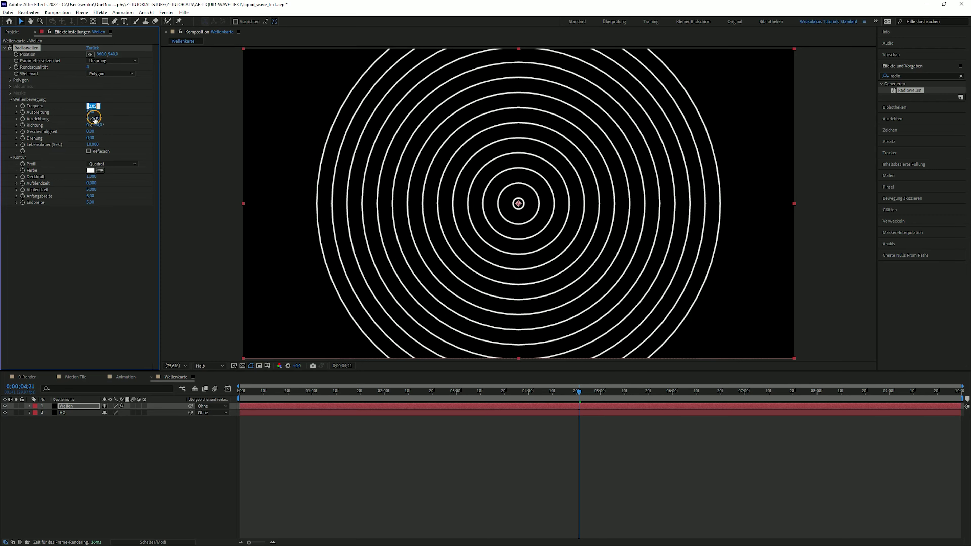
click(80, 208)
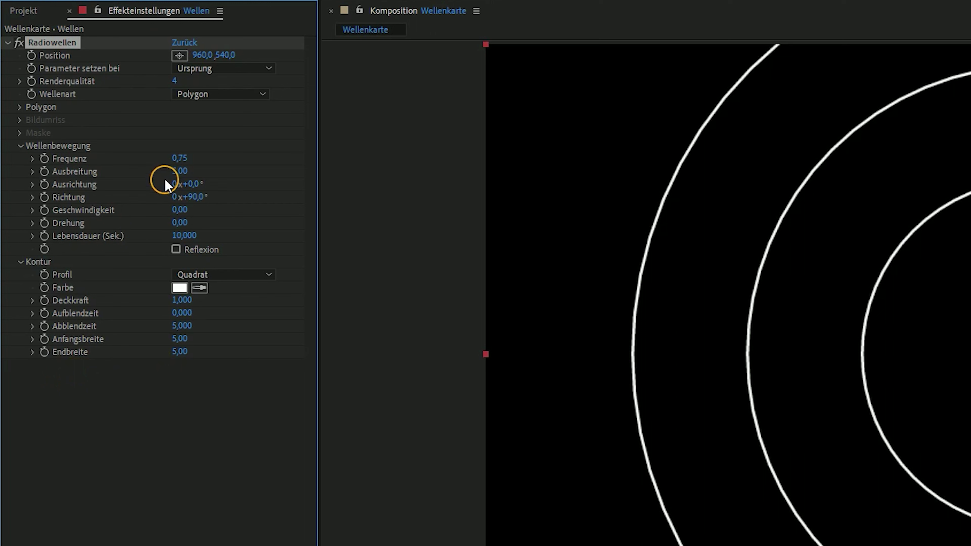
Step: Set Radiowellen Ausbreitung to 6, Abblendzeit to 0, and Anfangsbreite and Endbreite to 100
click(179, 169)
text(6)
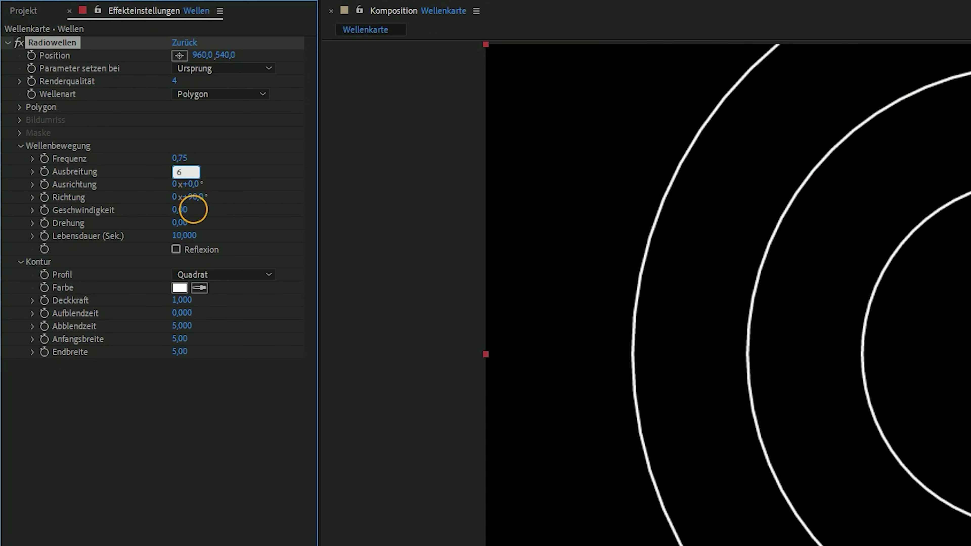
key(Return)
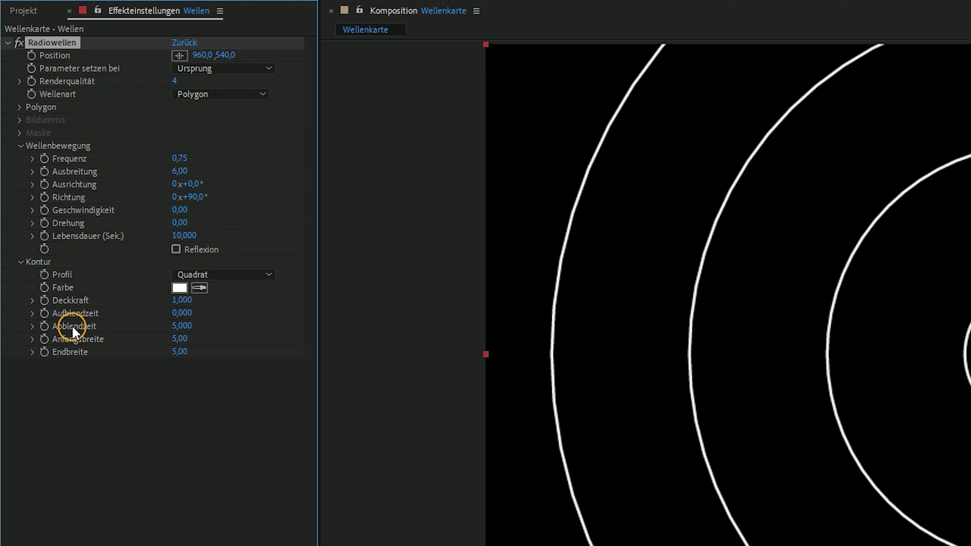
click(182, 325)
text(0)
key(Return)
click(181, 339)
text(100)
key(Return)
click(183, 351)
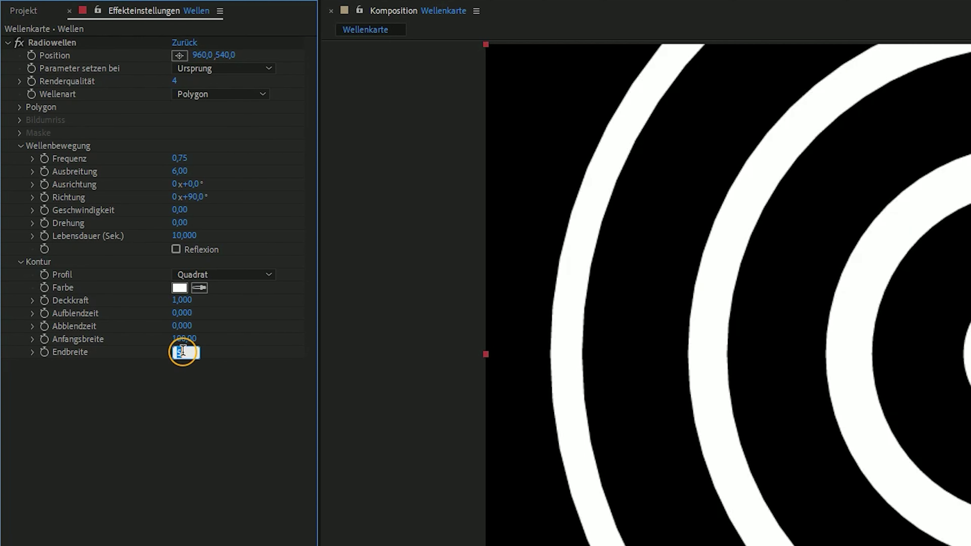
text(100)
key(Return)
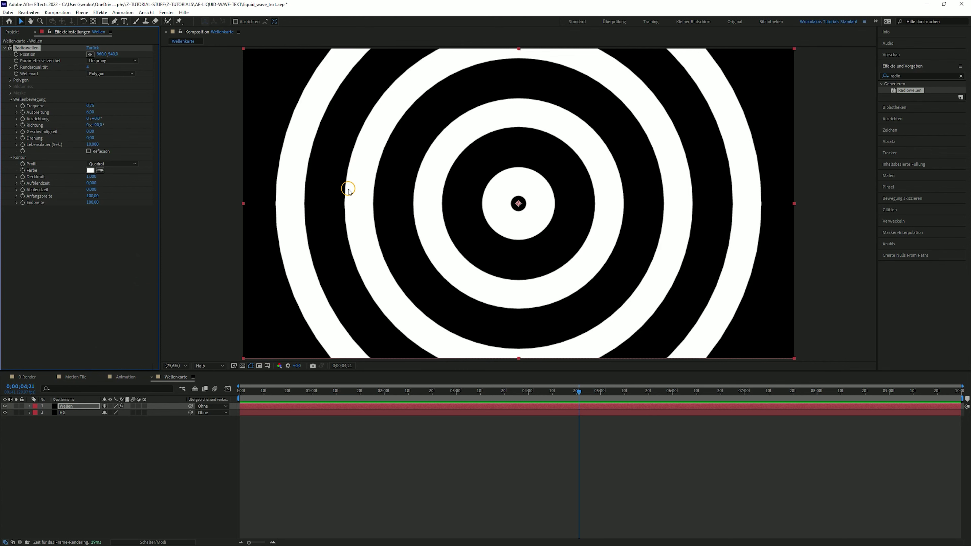
Step: Add a new adjustment layer named Weichzeichnung
click(115, 483)
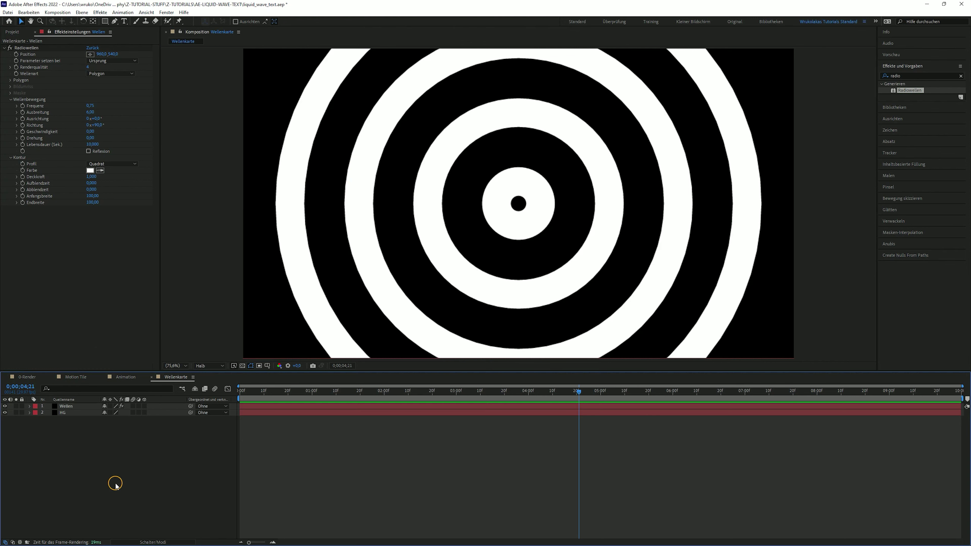
right_click(82, 469)
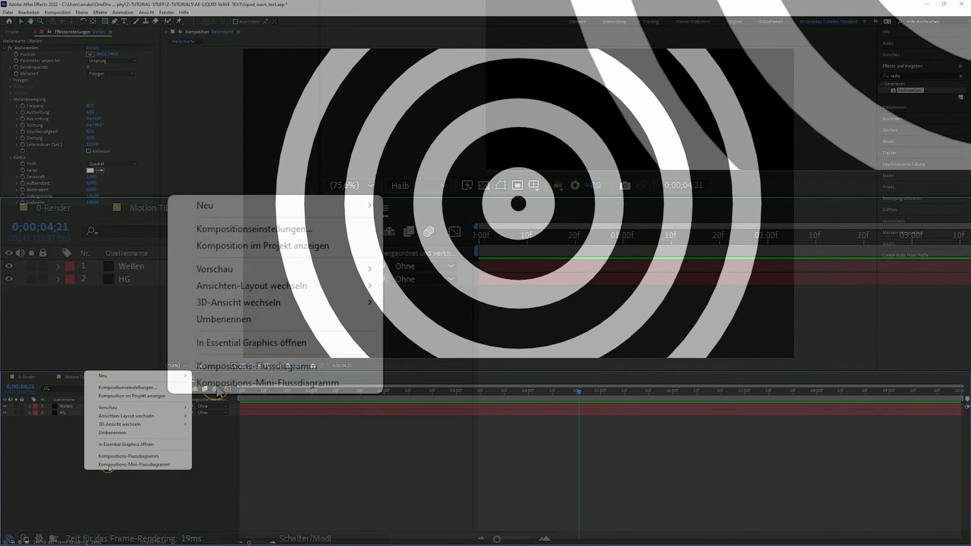
mouse_move(263, 208)
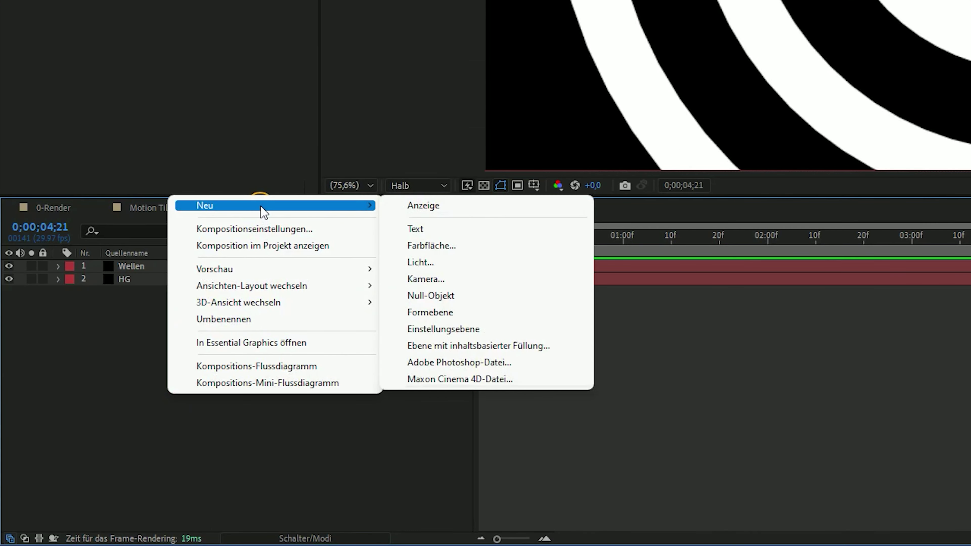
click(438, 328)
key(Return)
text(Weichzeichnung)
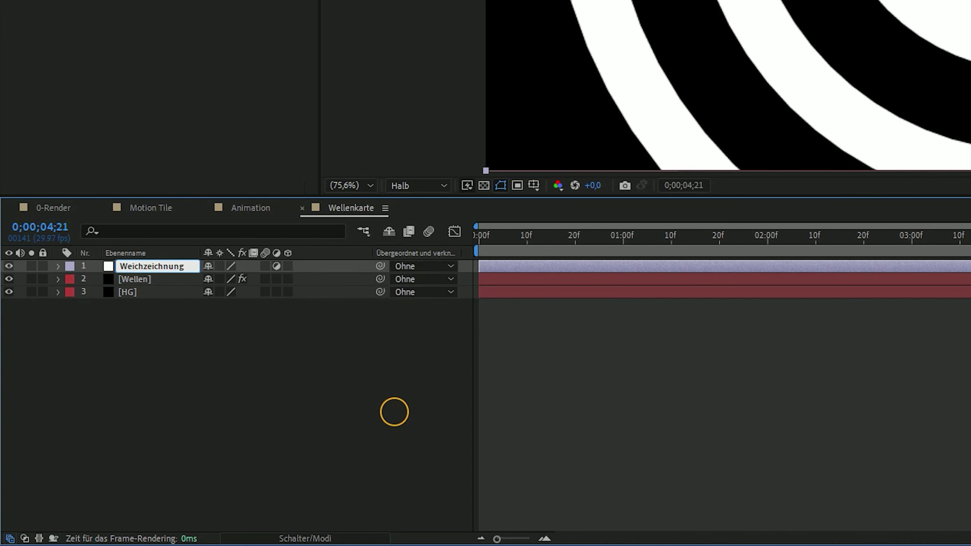
key(Return)
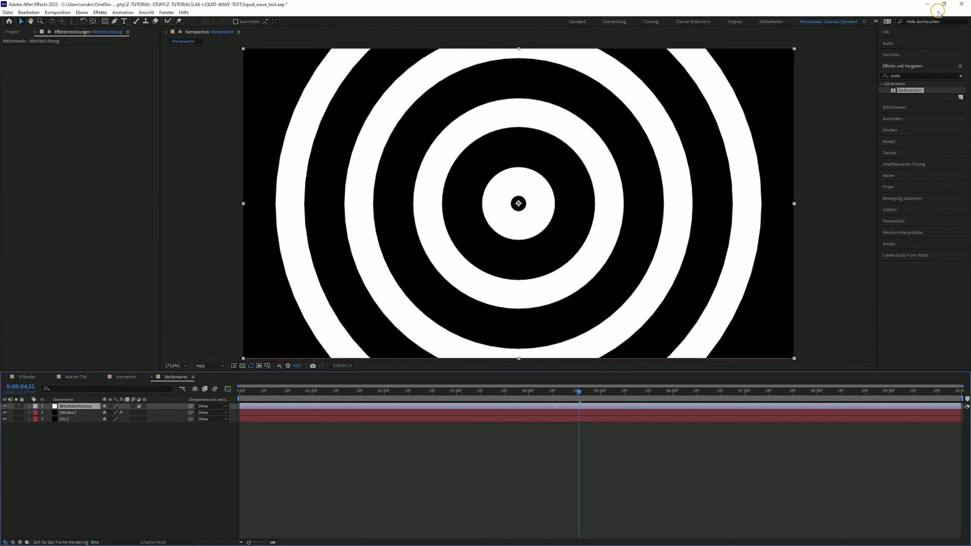
Step: Apply Feld schnell weichzeichnen to Weichzeichnung with radius 60 and 2 iterations
click(909, 76)
text(radio)
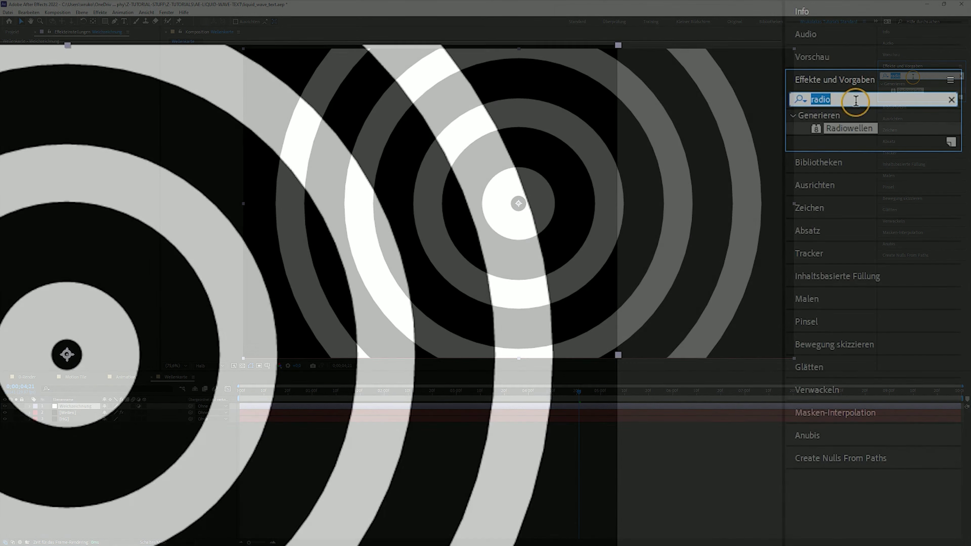
text(Feld schnell)
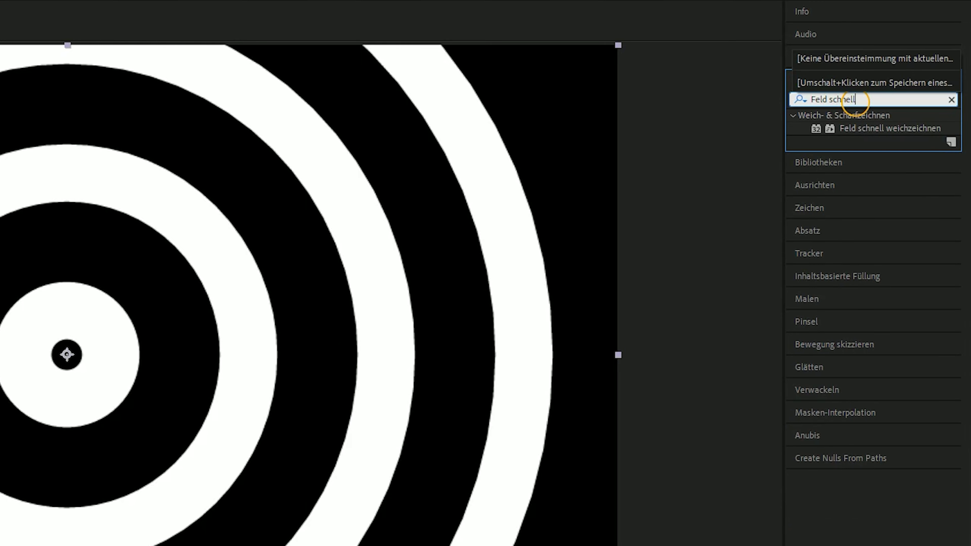
drag(883, 129, 75, 407)
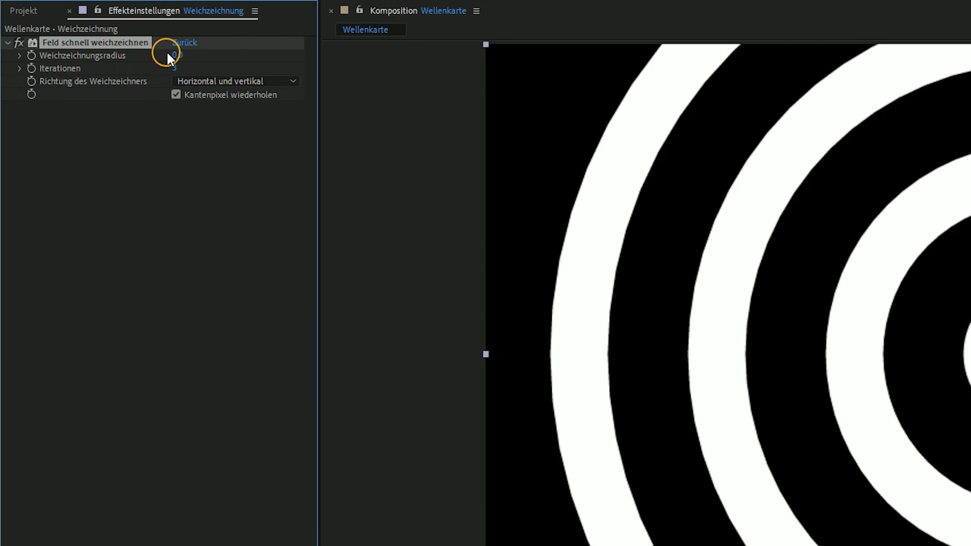
click(88, 54)
text(60)
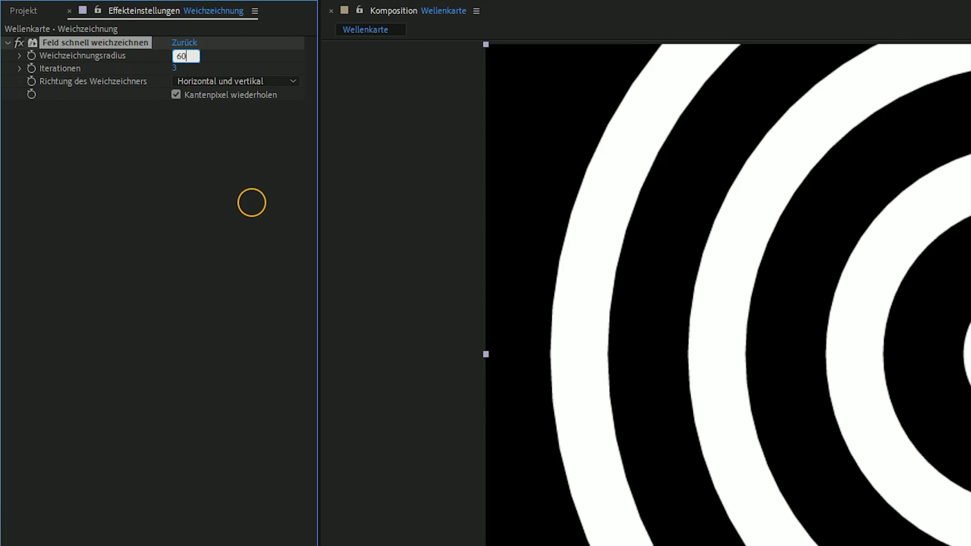
click(252, 202)
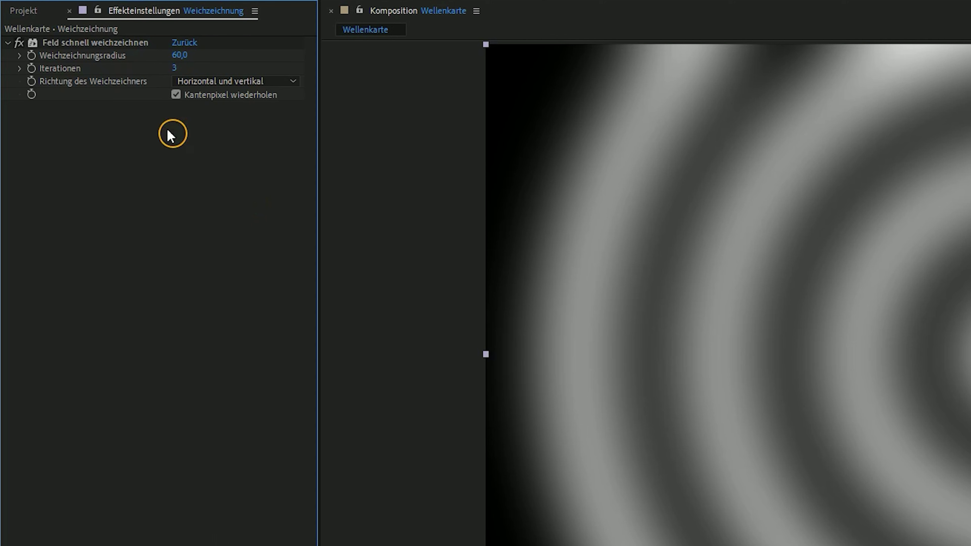
click(175, 68)
text(2)
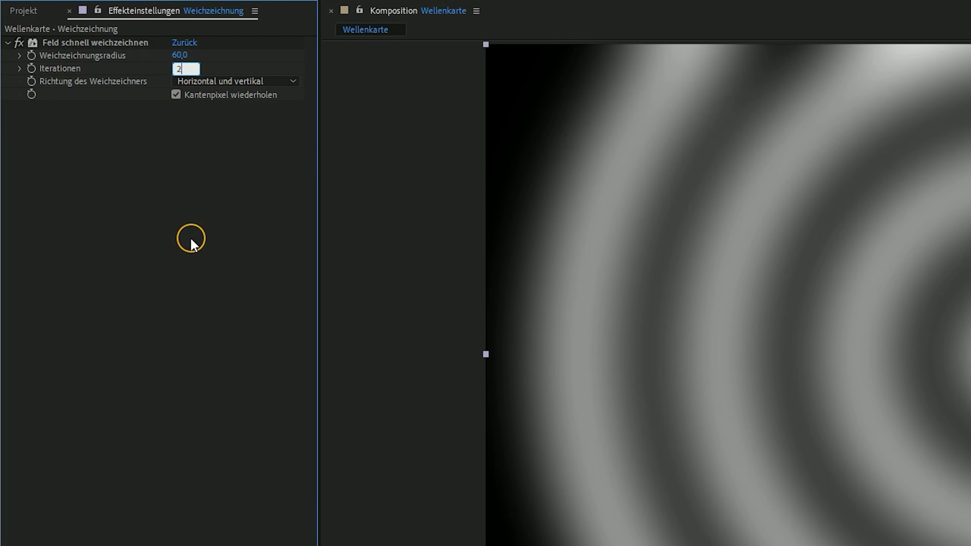
click(190, 240)
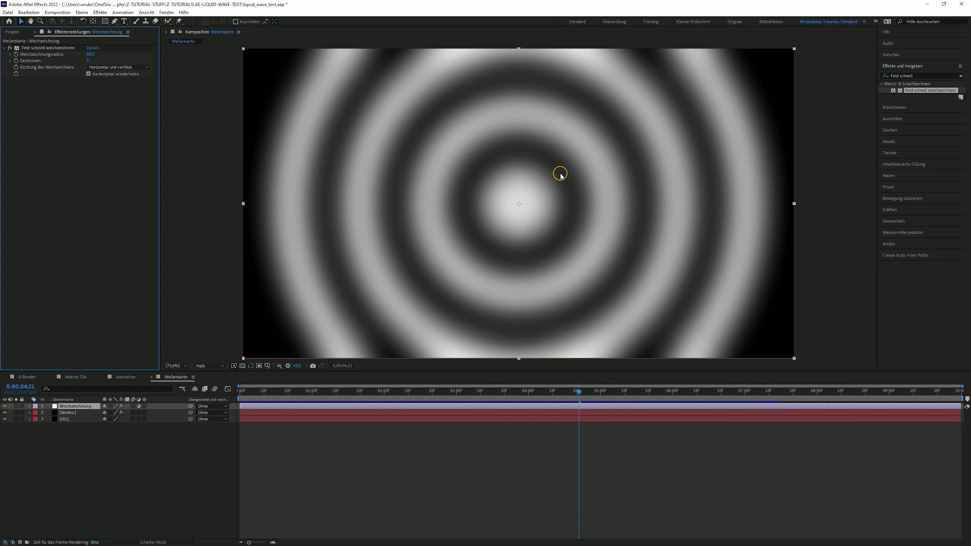
click(189, 462)
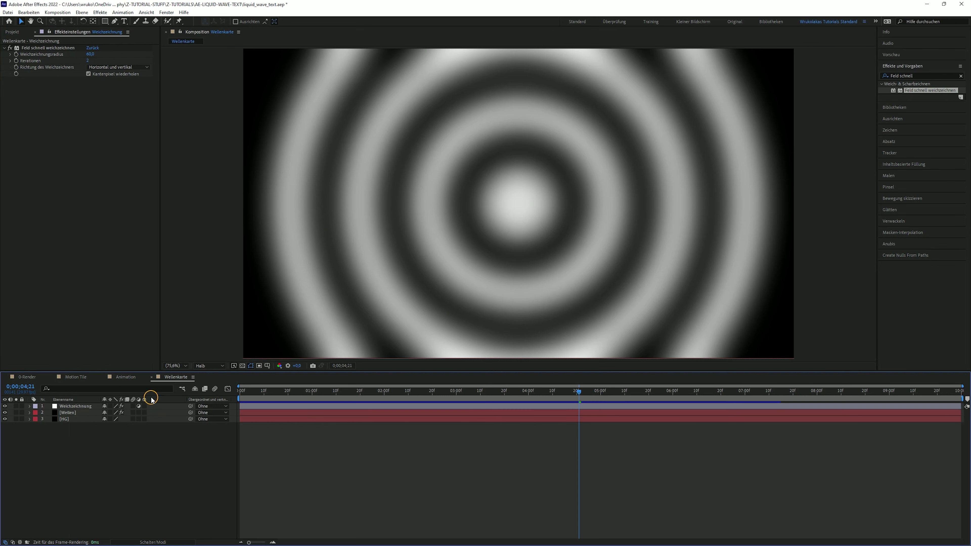
Step: Close the Wellenkarte tab and add the Wellenkarte comp to the Animation timeline
click(152, 378)
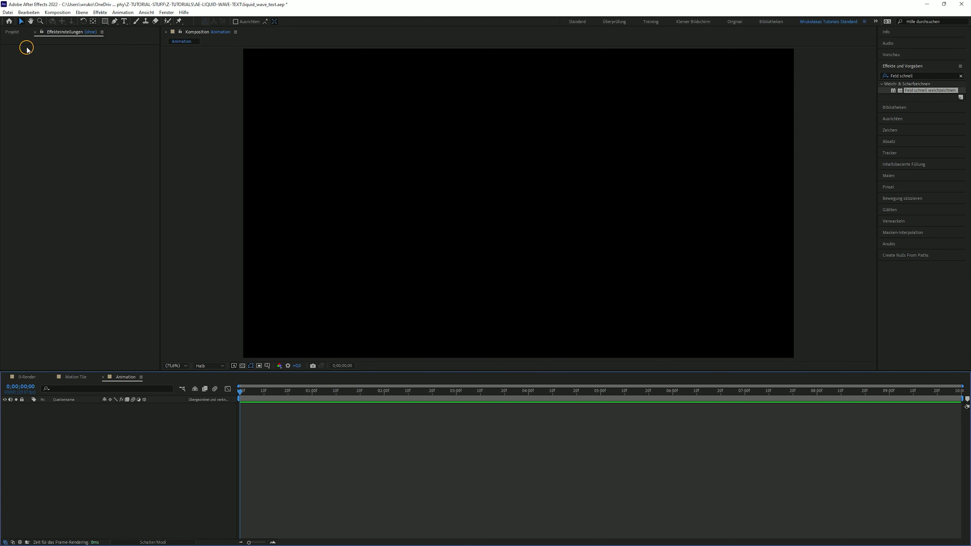
click(12, 32)
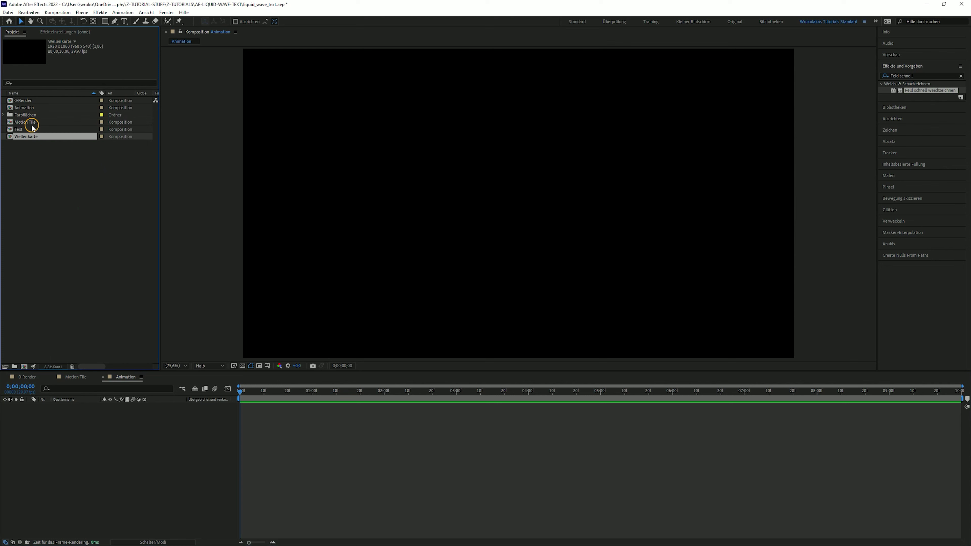
drag(31, 141, 91, 457)
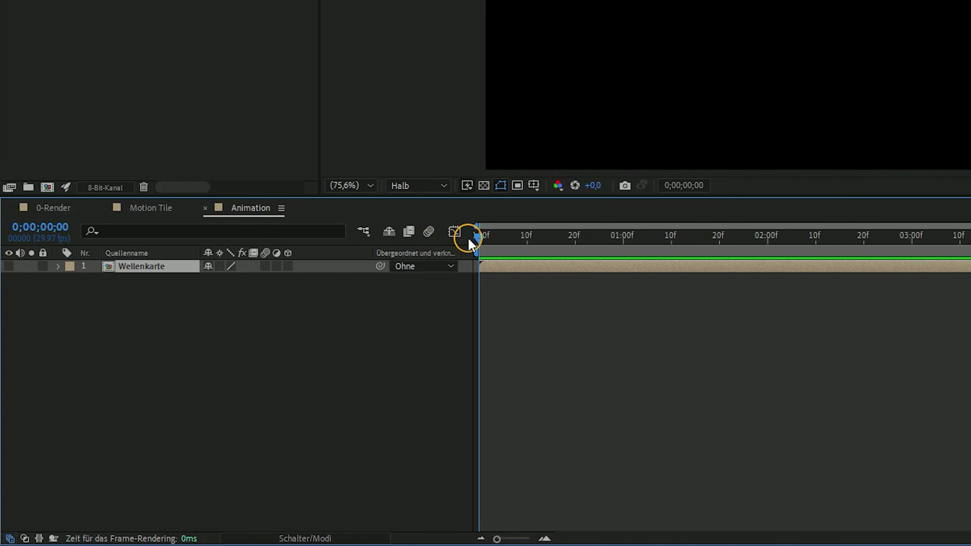
drag(479, 237, 554, 241)
drag(278, 397, 333, 394)
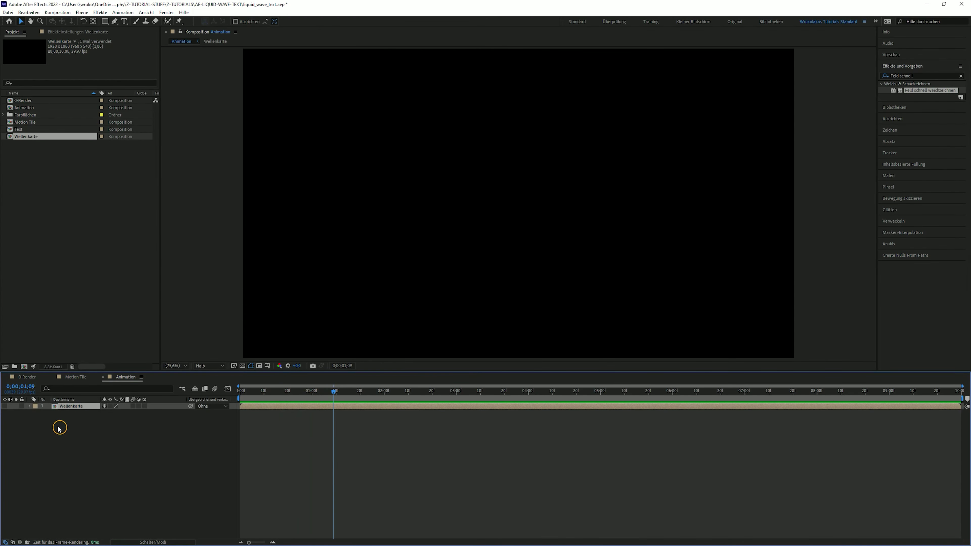
Step: Keep the Wellenkarte layer hidden and add Motion Tile above it
click(6, 406)
click(6, 406)
click(31, 123)
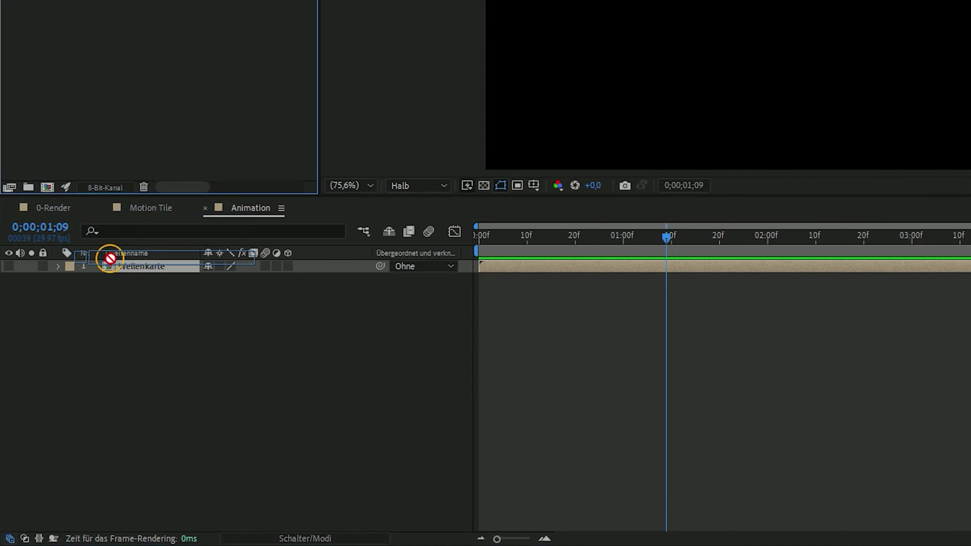
drag(25, 125, 55, 404)
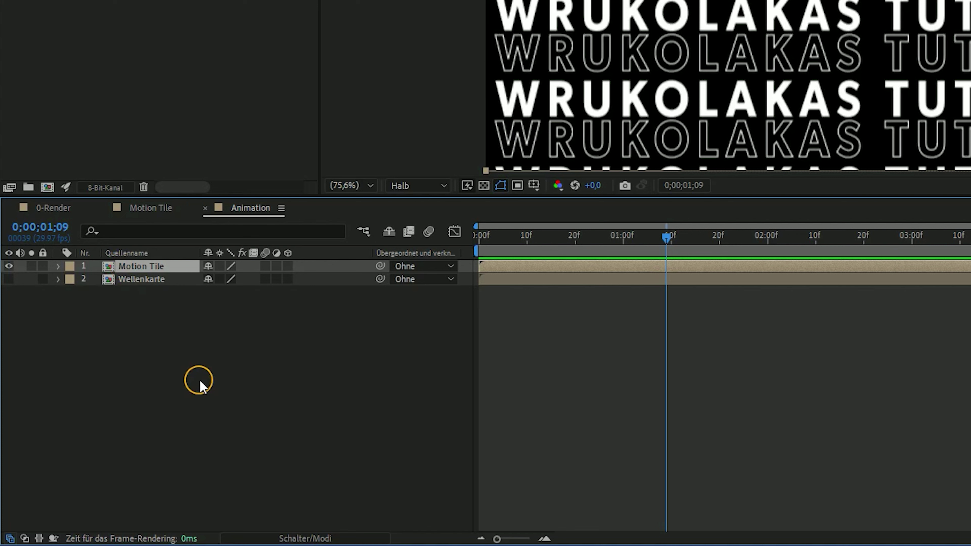
Step: Create an adjustment layer named Kaustik and search Effects & Presets for 'kaustik'
right_click(209, 411)
mouse_move(244, 231)
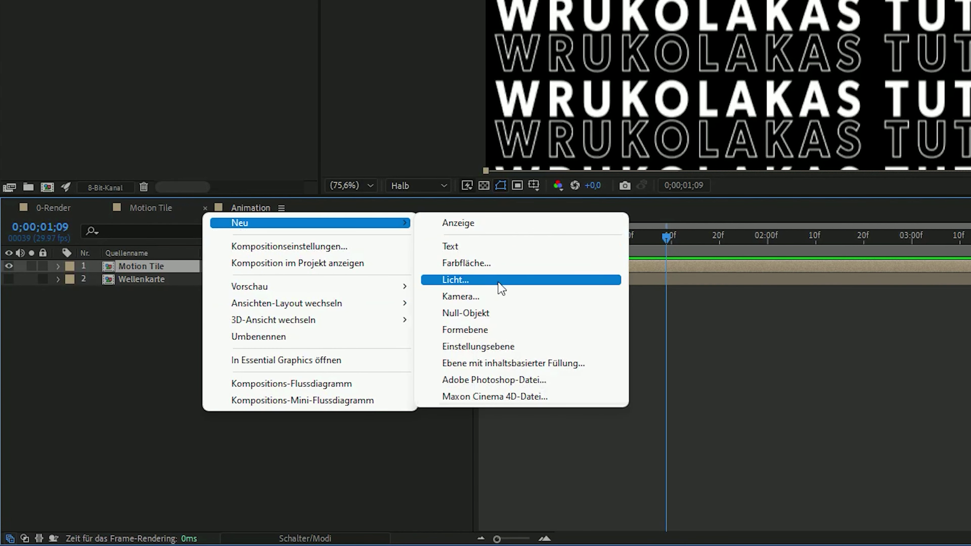
click(475, 347)
key(Return)
text(Kaustik)
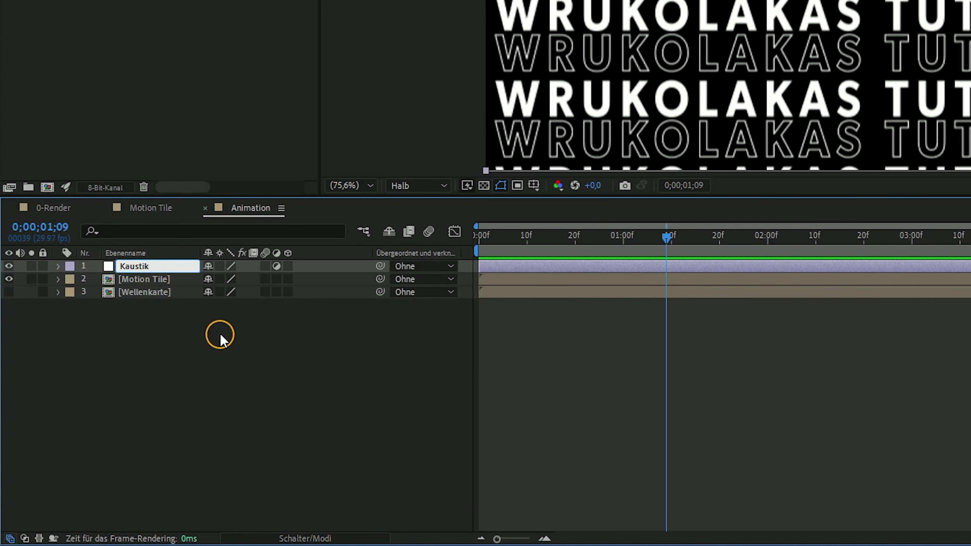
key(Return)
click(913, 76)
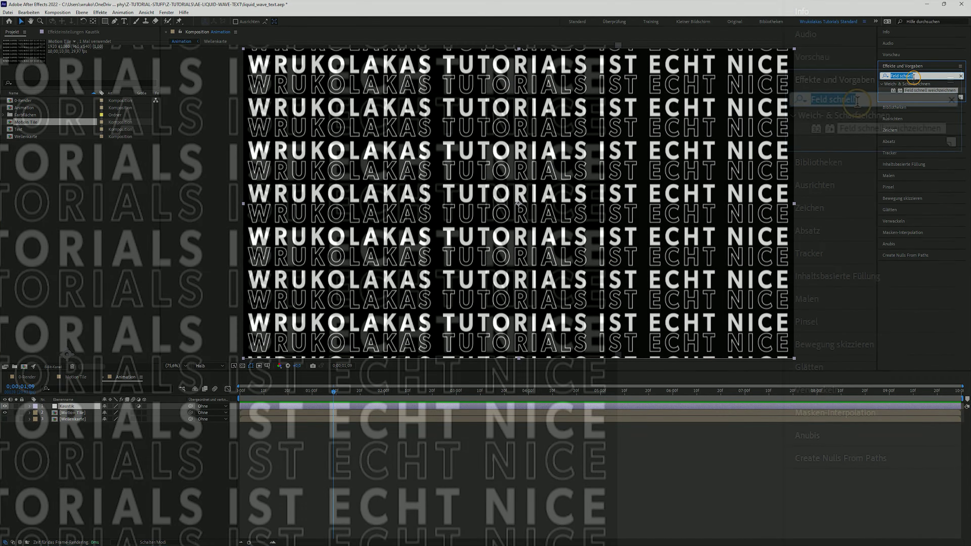
text(kaustik)
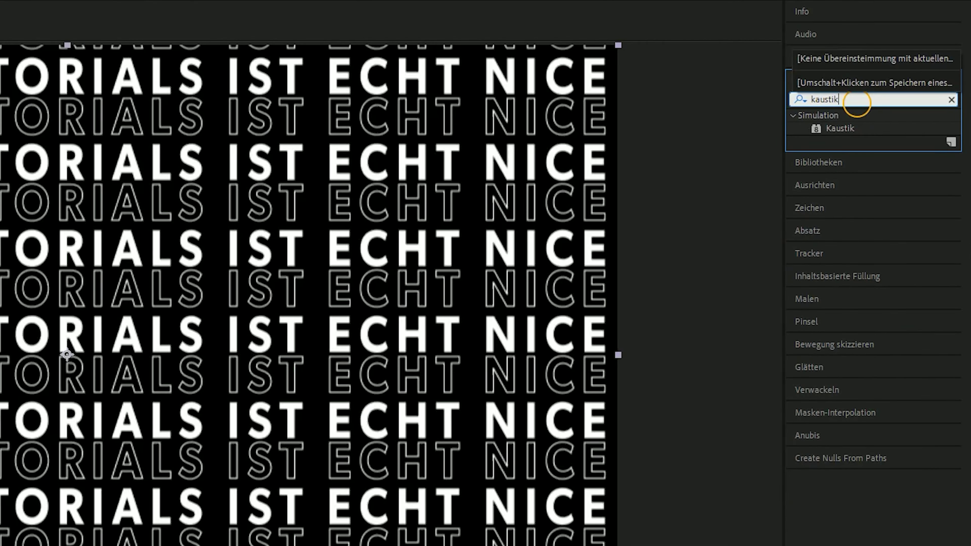
Step: Apply Kaustik with Wellenkarte as water surface, white surface colour and wave height 0,5
mouse_move(856, 126)
mouse_down()
mouse_move(93, 414)
mouse_move(91, 405)
mouse_up()
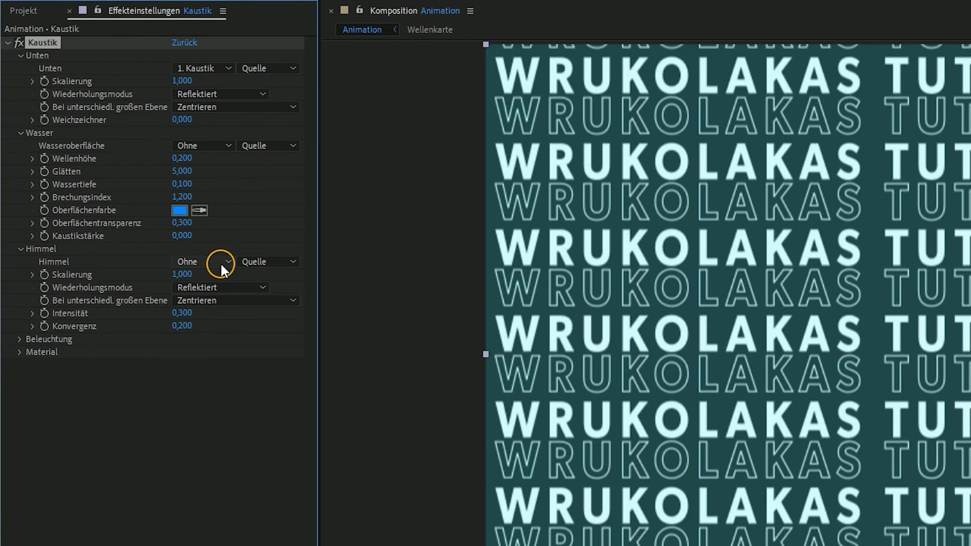
click(230, 146)
click(230, 219)
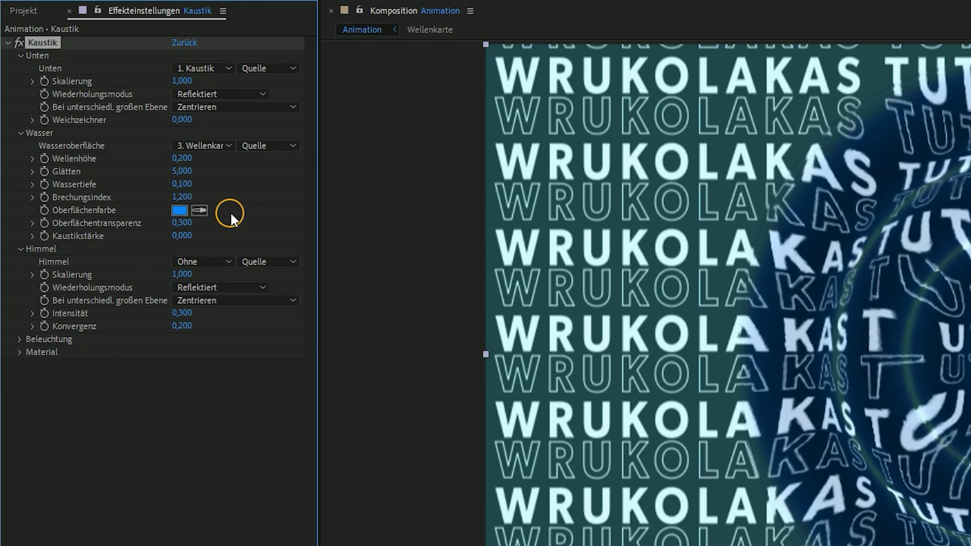
click(179, 210)
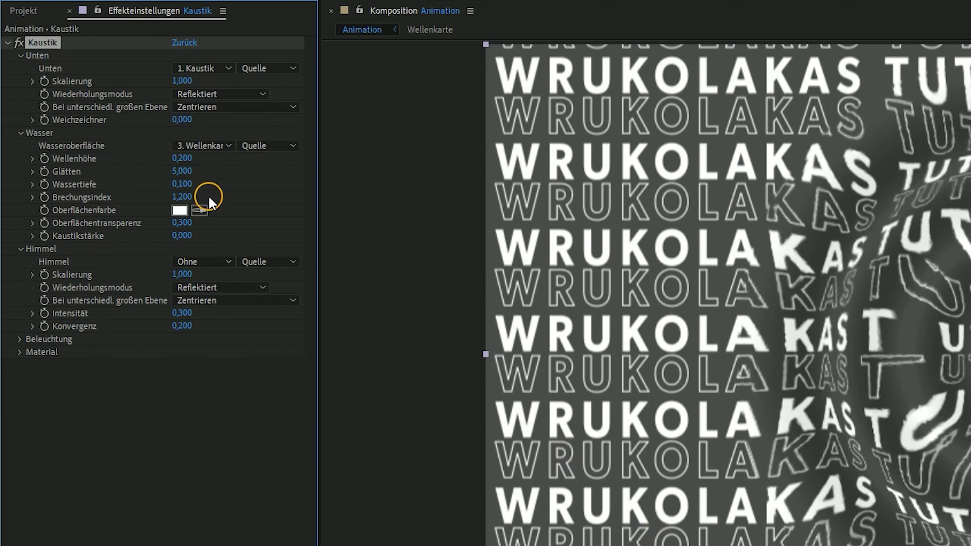
click(176, 158)
text(0,5)
click(294, 283)
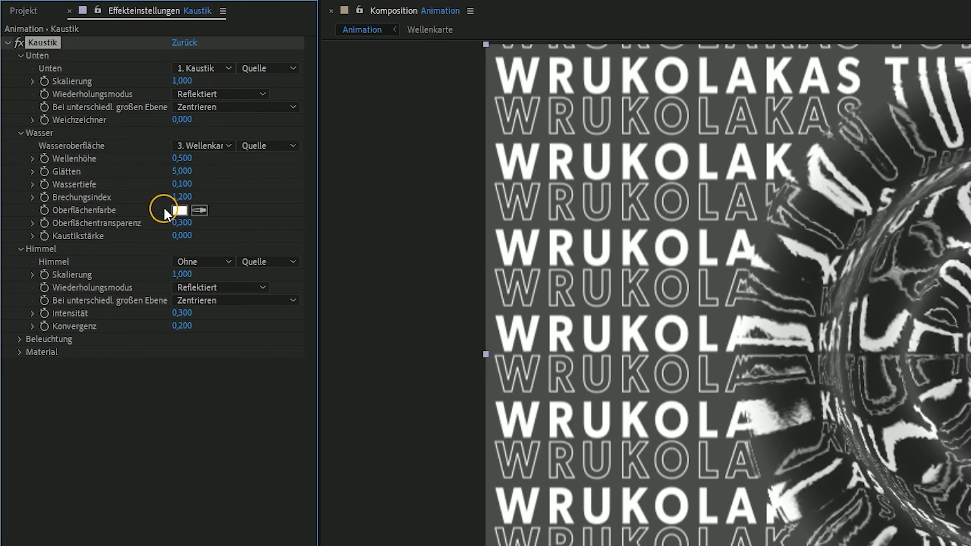
Step: Set Kaustik water depth to 0, smoothing to 50 and refraction index to 1,1
click(180, 184)
text(0)
click(251, 243)
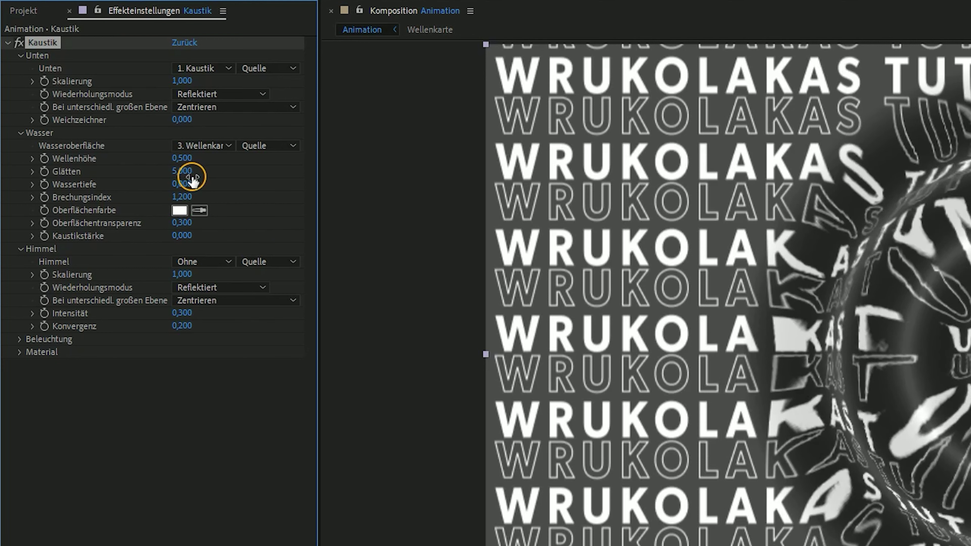
mouse_move(183, 170)
mouse_down()
mouse_move(351, 174)
mouse_move(672, 156)
mouse_up()
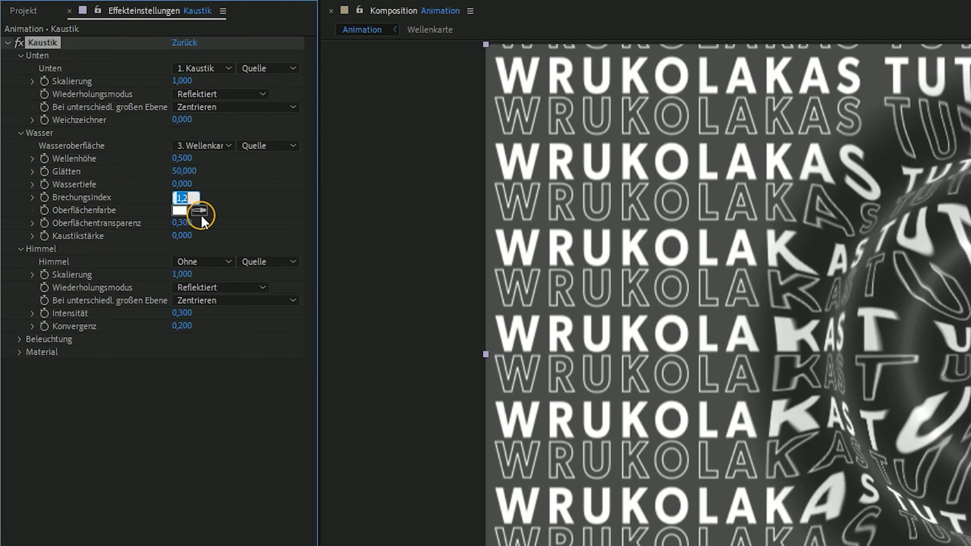
text(1,1)
key(Return)
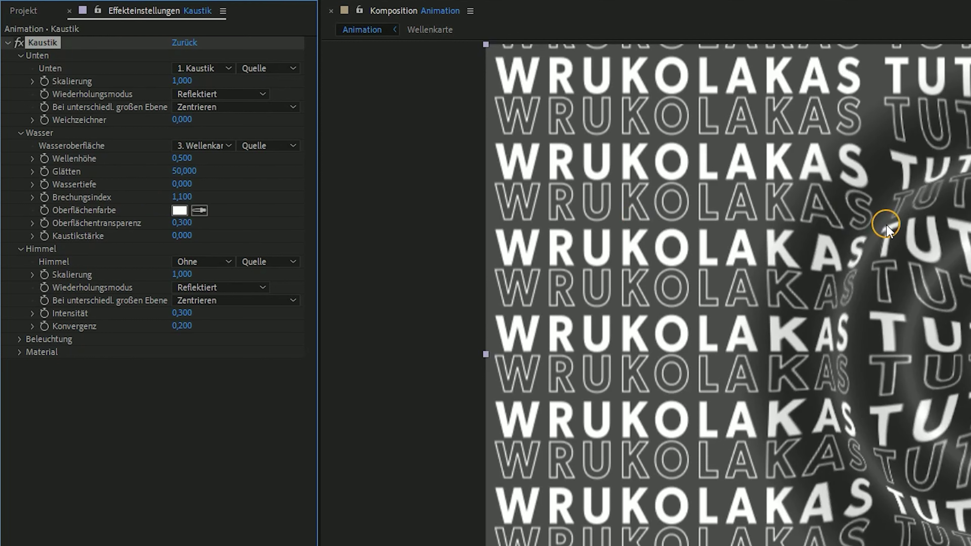
click(918, 253)
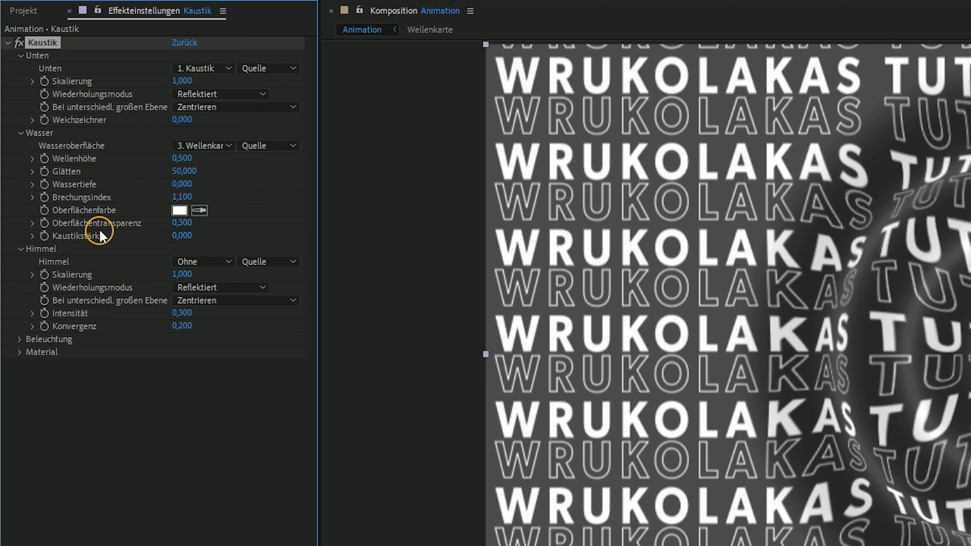
Step: Set Kaustik surface transparency to 0,1 and caustics strength to 1
click(182, 223)
text(0,1)
key(Return)
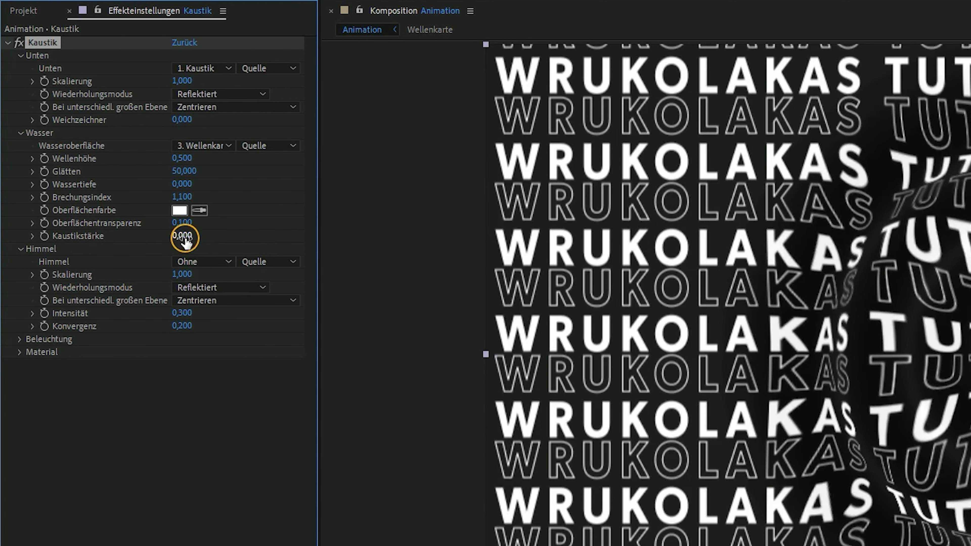
mouse_move(182, 223)
mouse_down()
mouse_move(206, 220)
mouse_move(186, 222)
mouse_up()
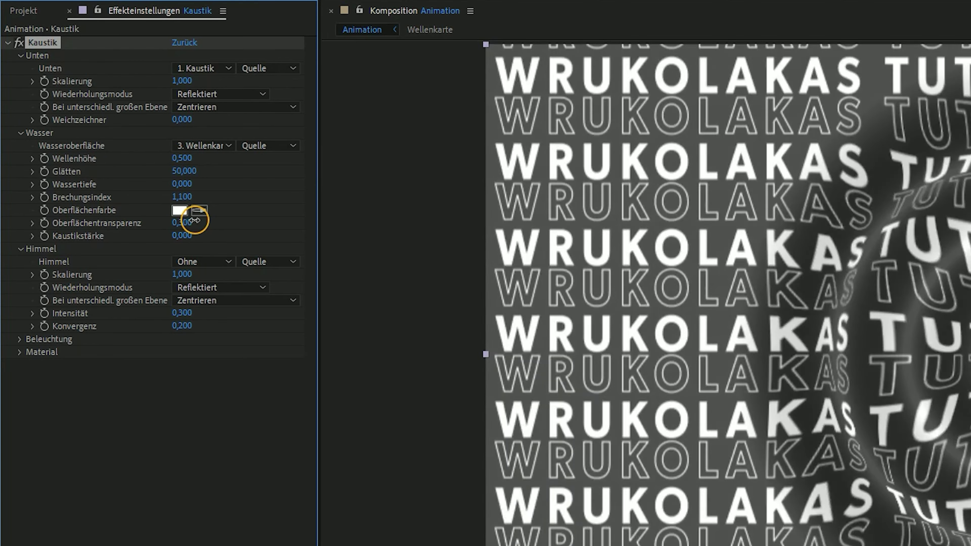
text(0,1)
key(Return)
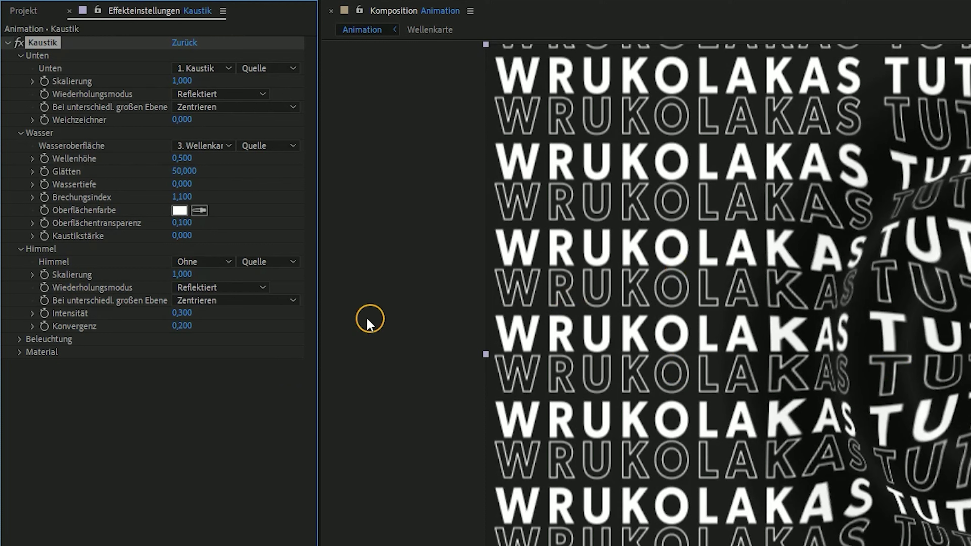
click(182, 235)
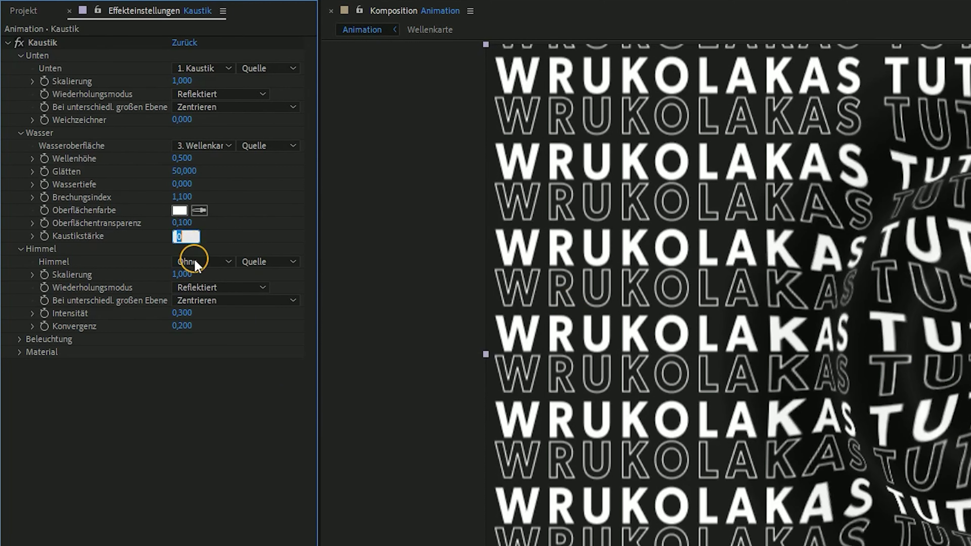
text(1)
key(Return)
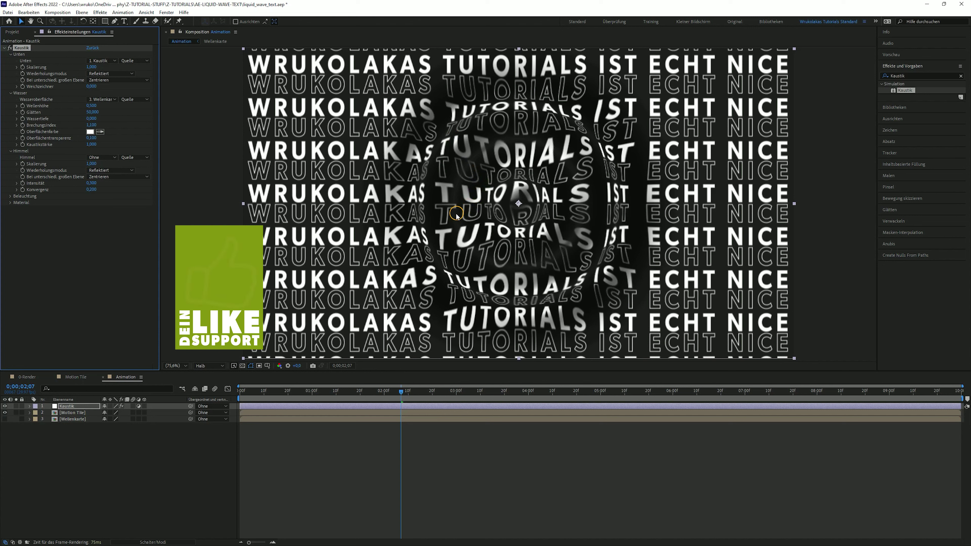
Step: Scrub forward to preview the caustic ripple, then close the Animation timeline
drag(401, 391, 586, 393)
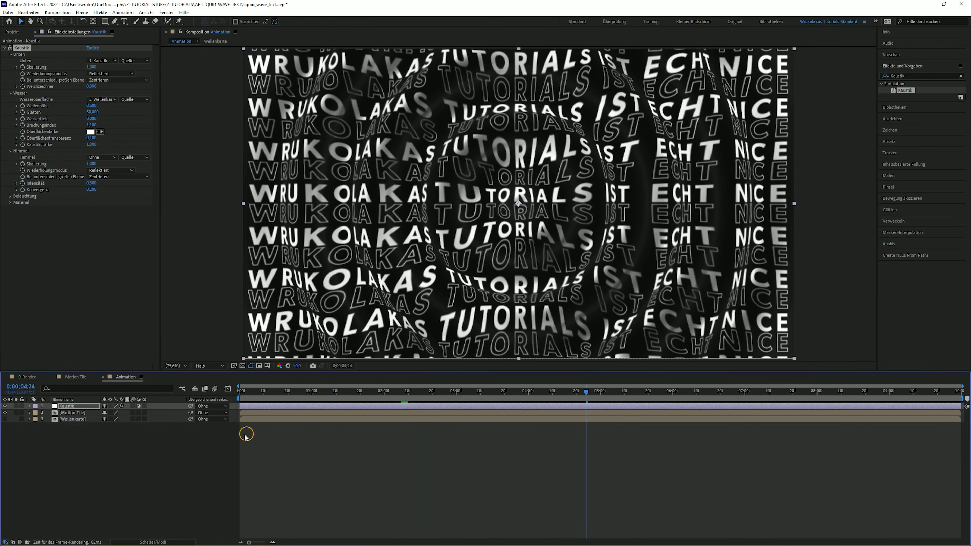
click(104, 378)
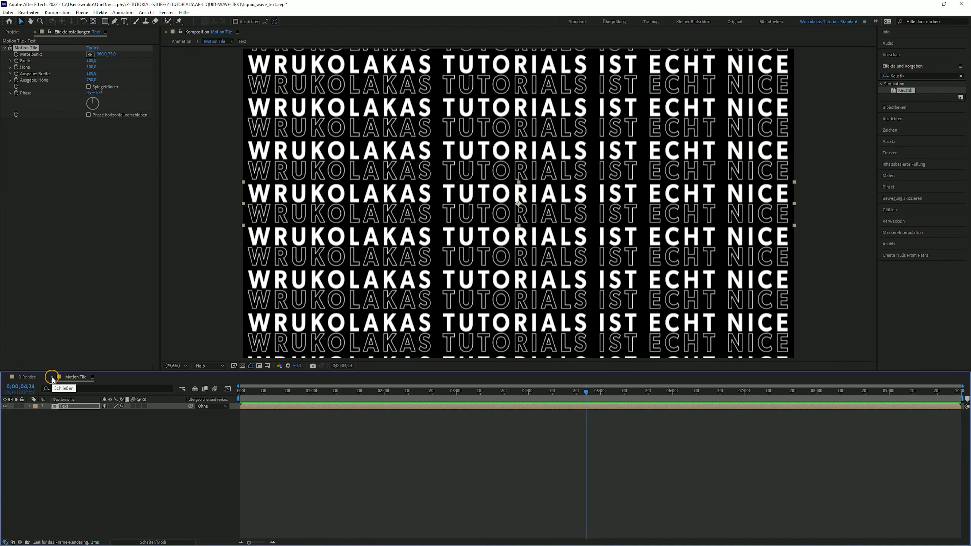
Step: Close the Motion Tile timeline and add the Animation comp as a layer in 0-Render
click(52, 377)
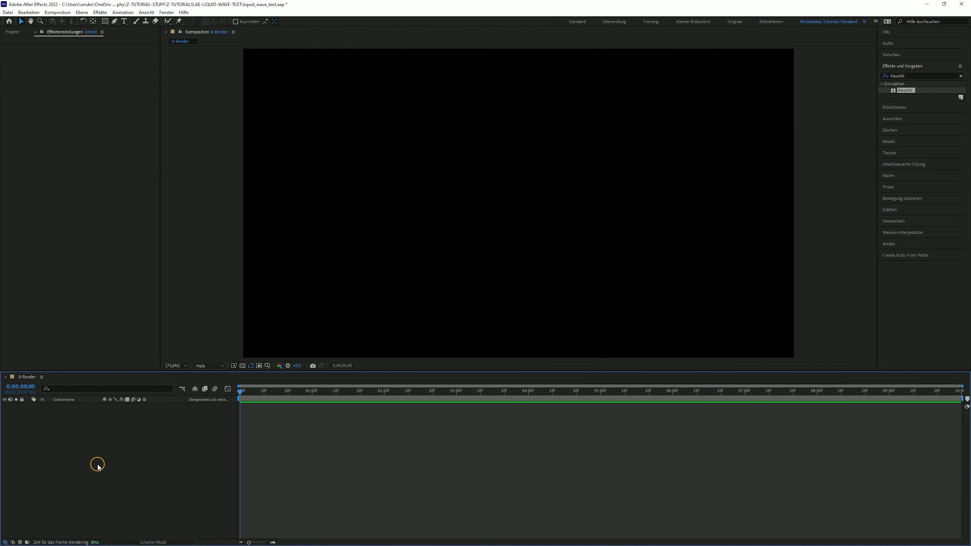
click(15, 33)
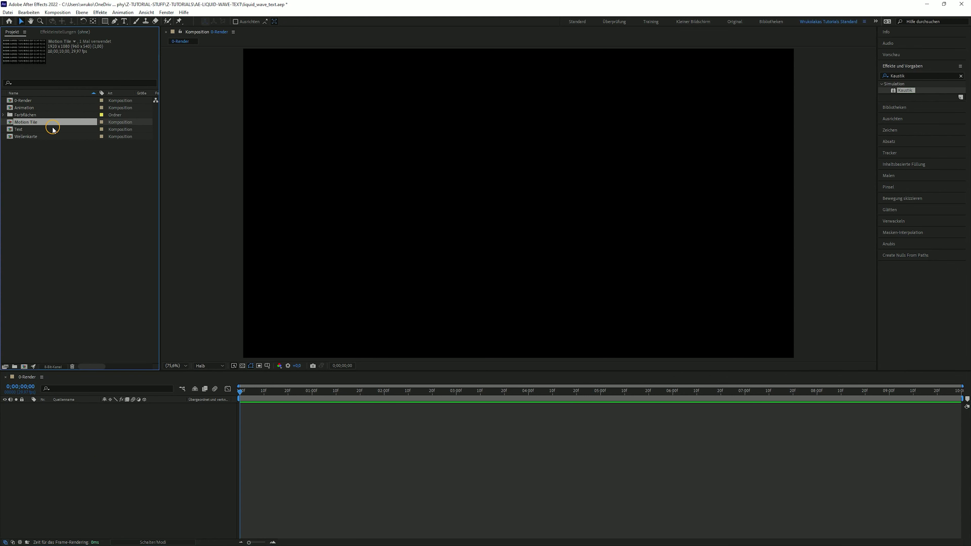
drag(26, 107, 73, 449)
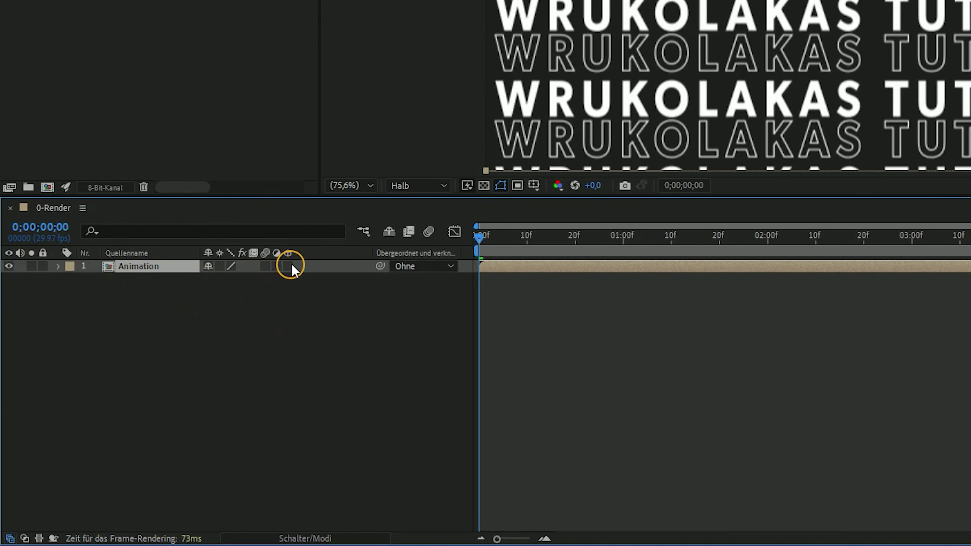
Step: Create Kamera 1 using the 50 mm lens preset with depth of field enabled
right_click(199, 368)
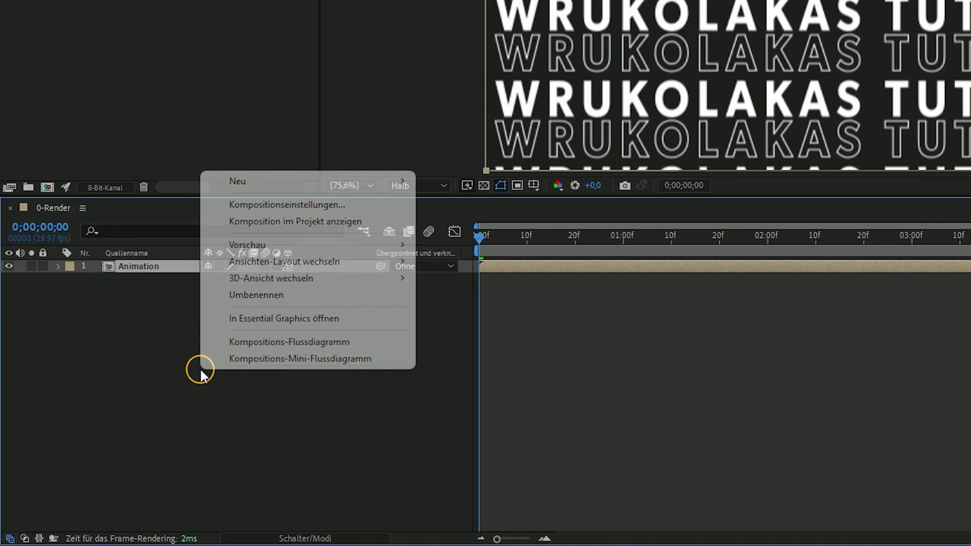
mouse_move(257, 187)
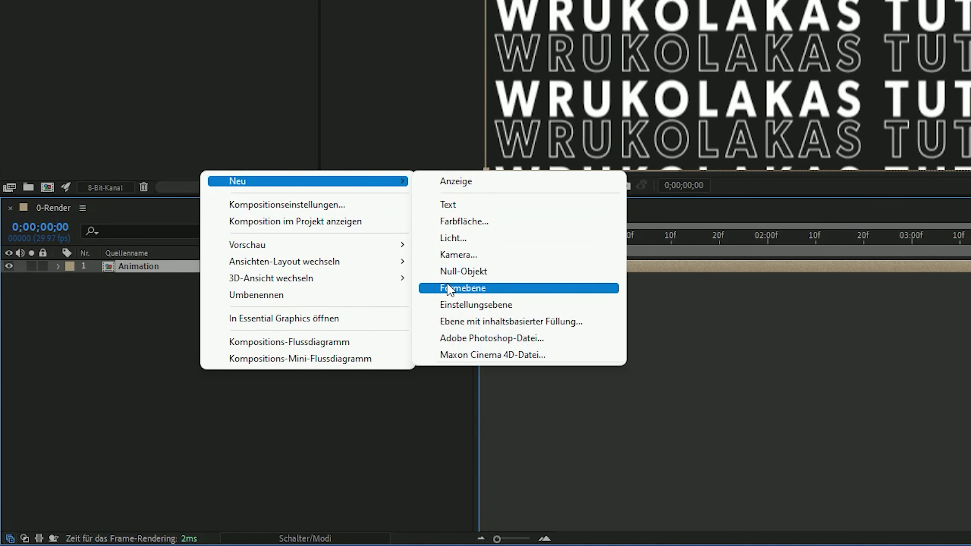
click(451, 255)
click(555, 234)
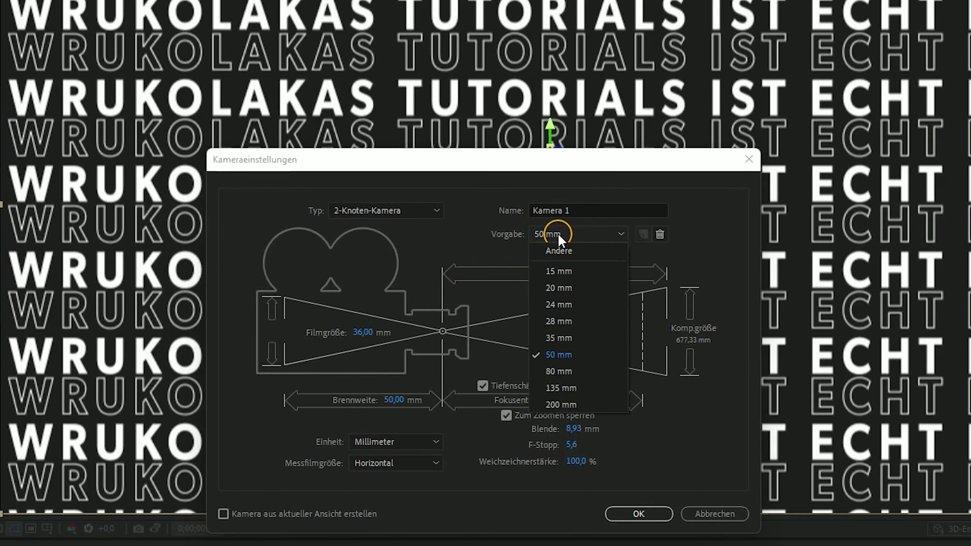
click(558, 355)
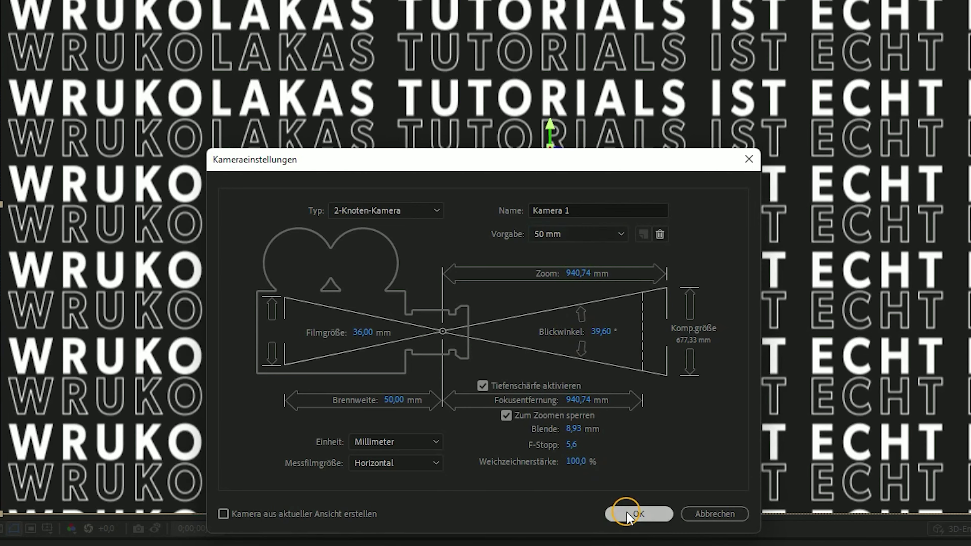
click(624, 513)
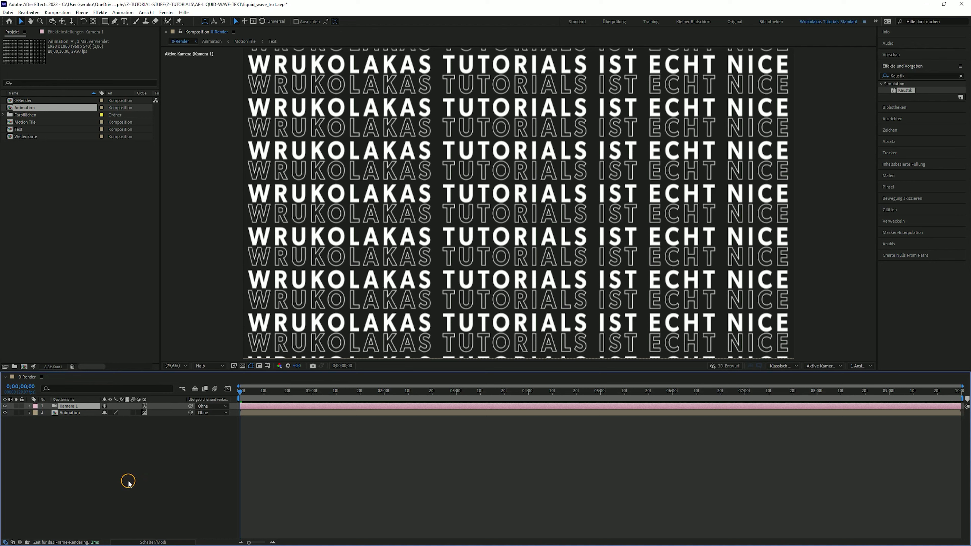
Step: Add a null object named Controler Kamera to 0-Render
right_click(86, 473)
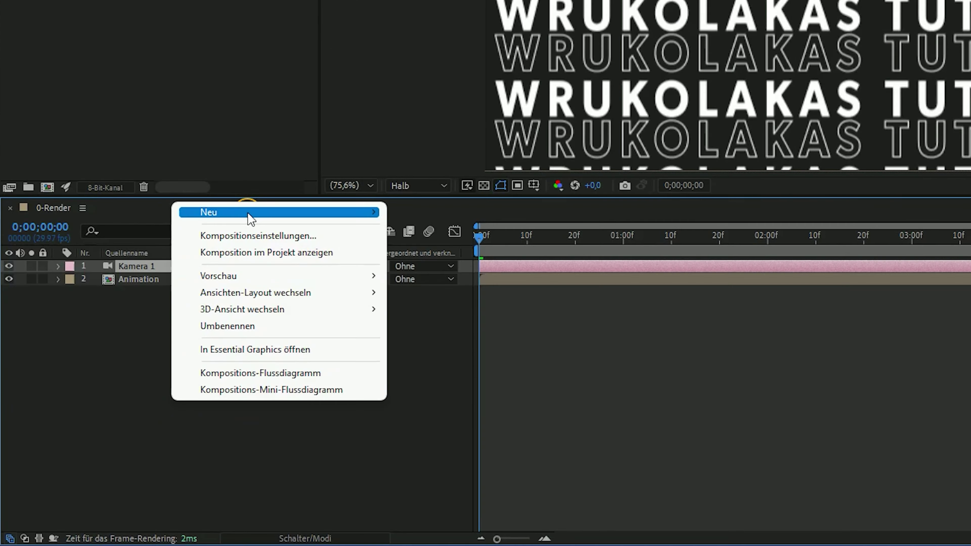
mouse_move(251, 219)
click(448, 304)
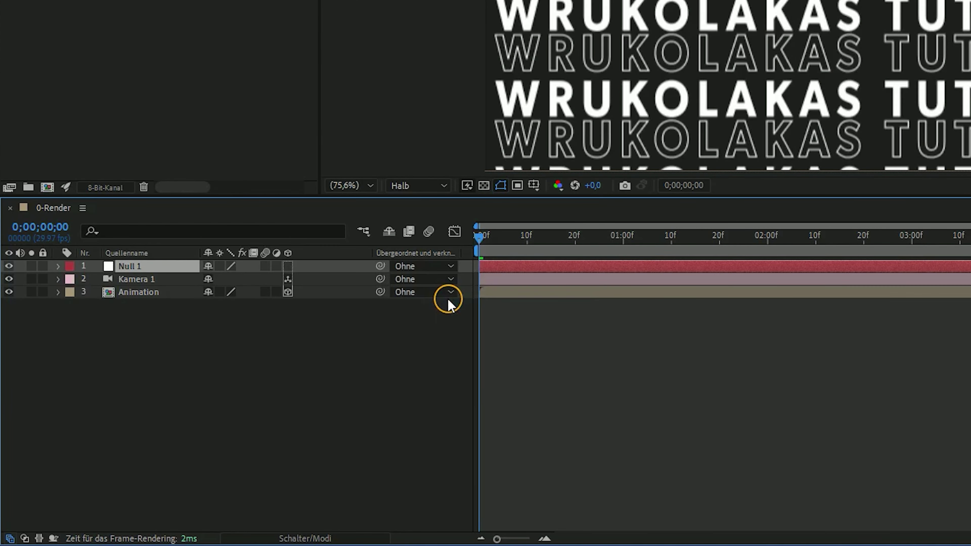
key(Return)
text(Controler Kamera)
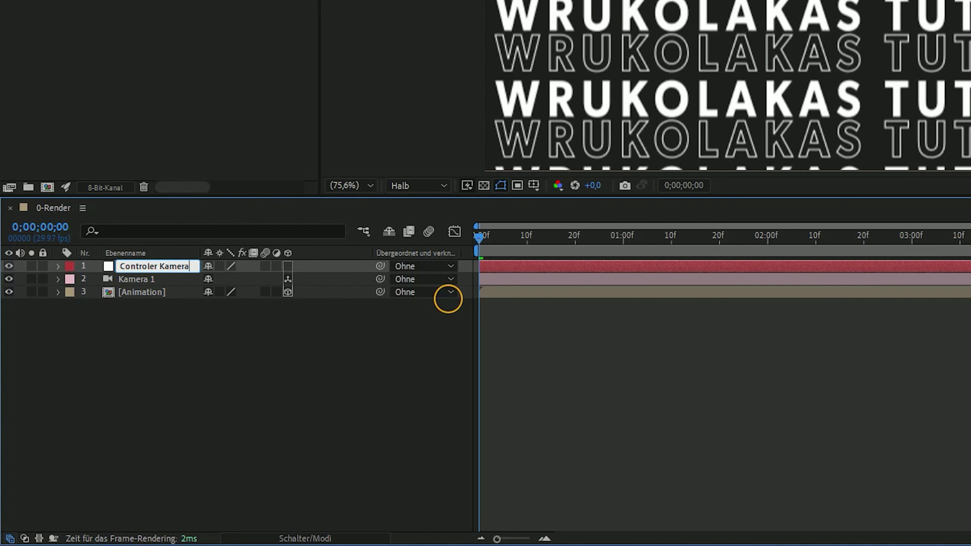
key(Return)
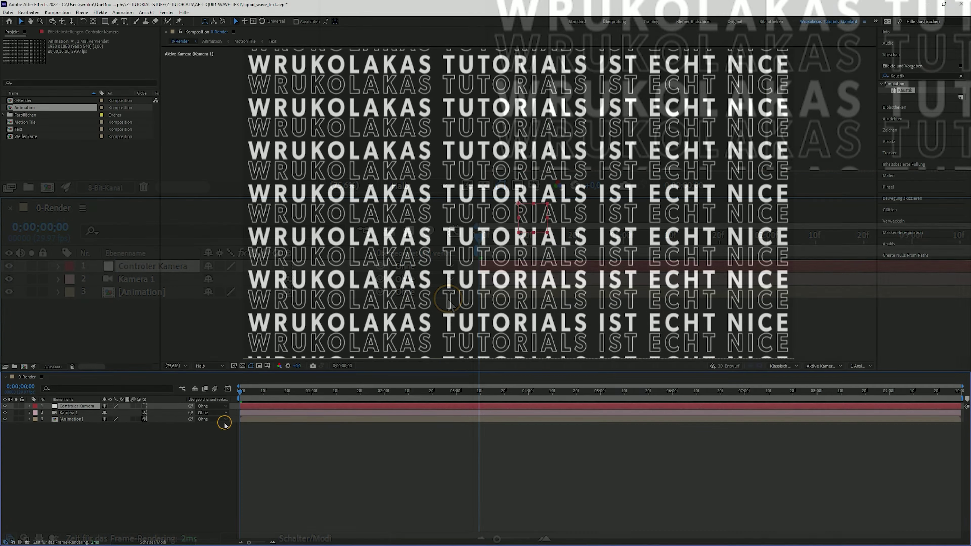
Step: Turn on the 3D layer switch for the Controler Kamera null
click(145, 406)
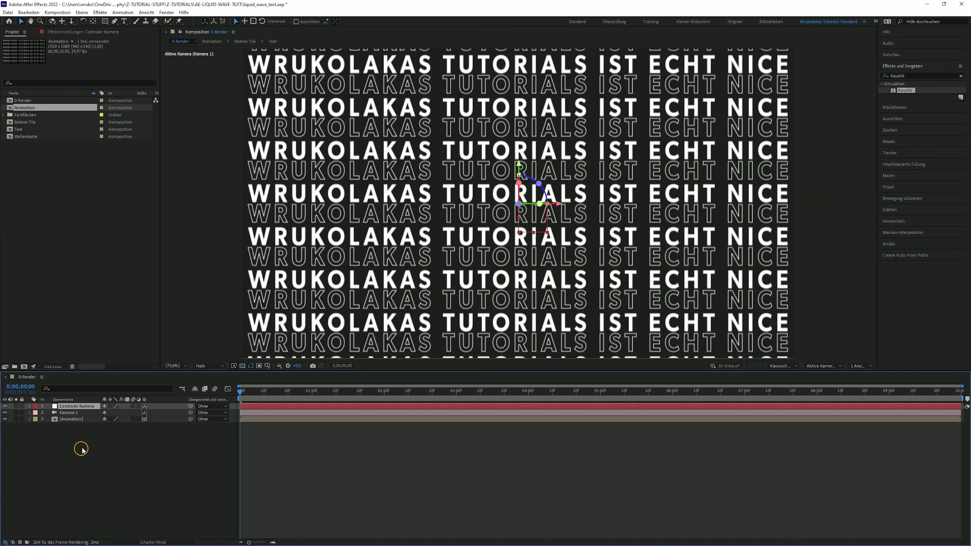
click(144, 408)
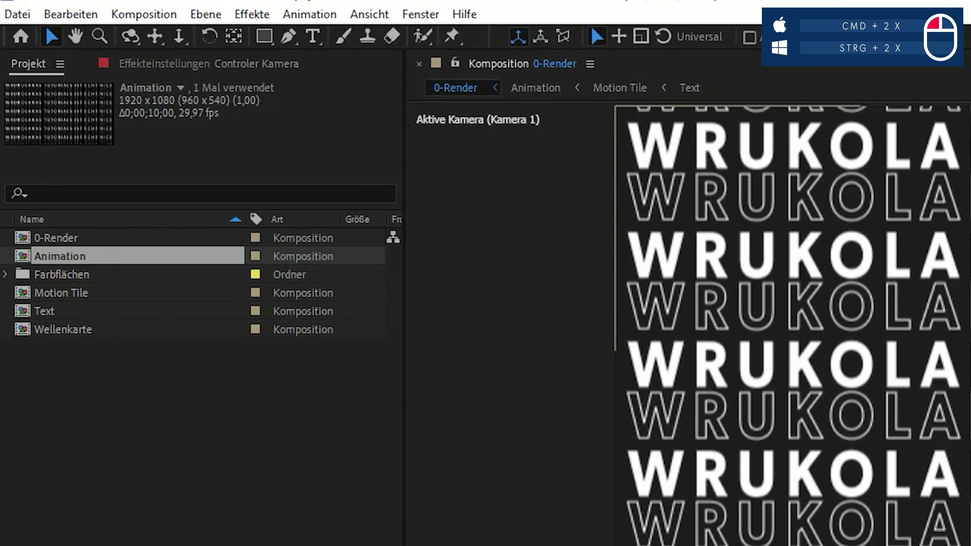
click(235, 36)
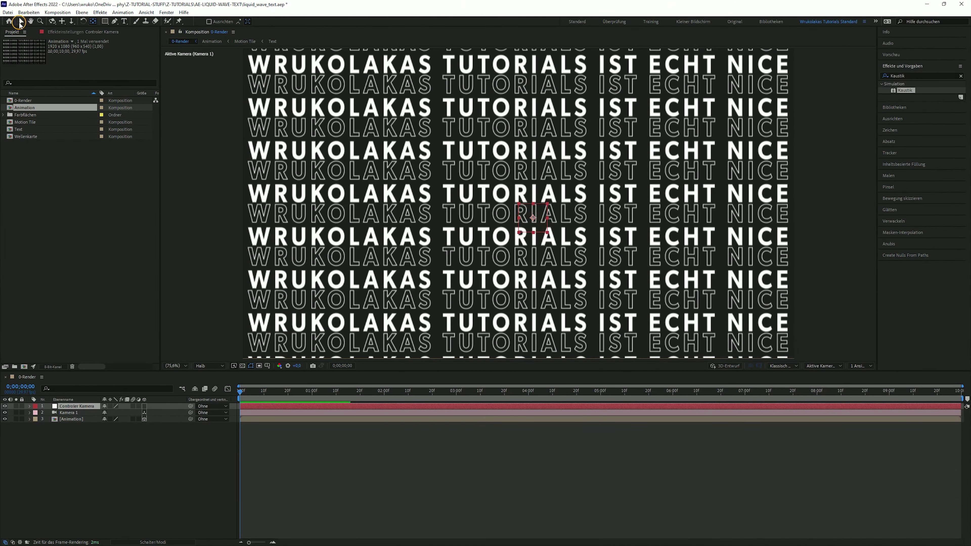
click(21, 22)
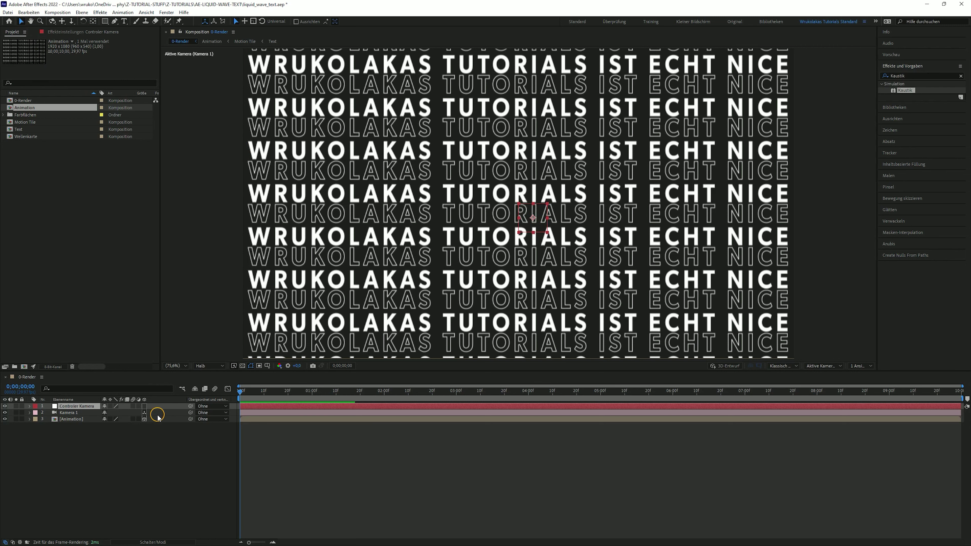
click(288, 266)
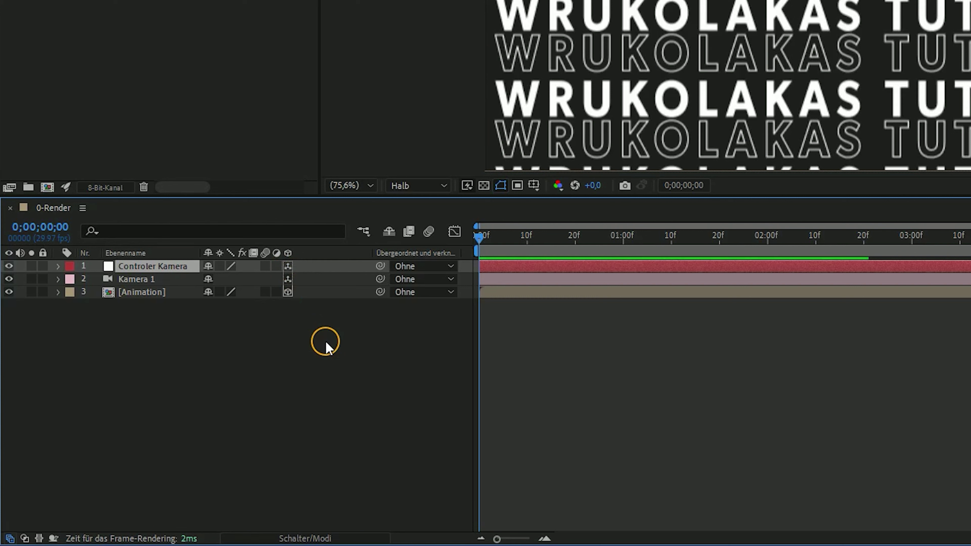
Step: Parent Kamera 1 to the Controler Kamera null
click(197, 314)
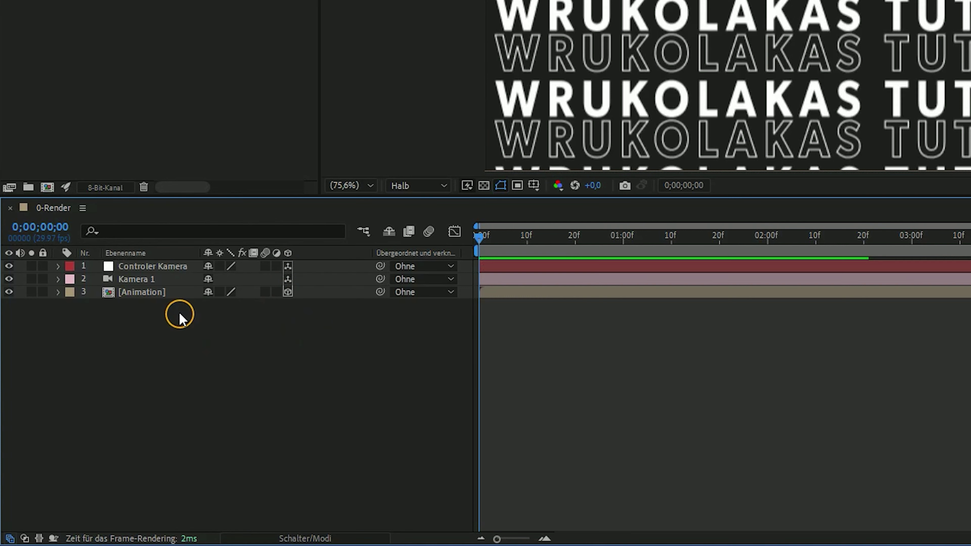
click(381, 278)
drag(381, 278, 146, 271)
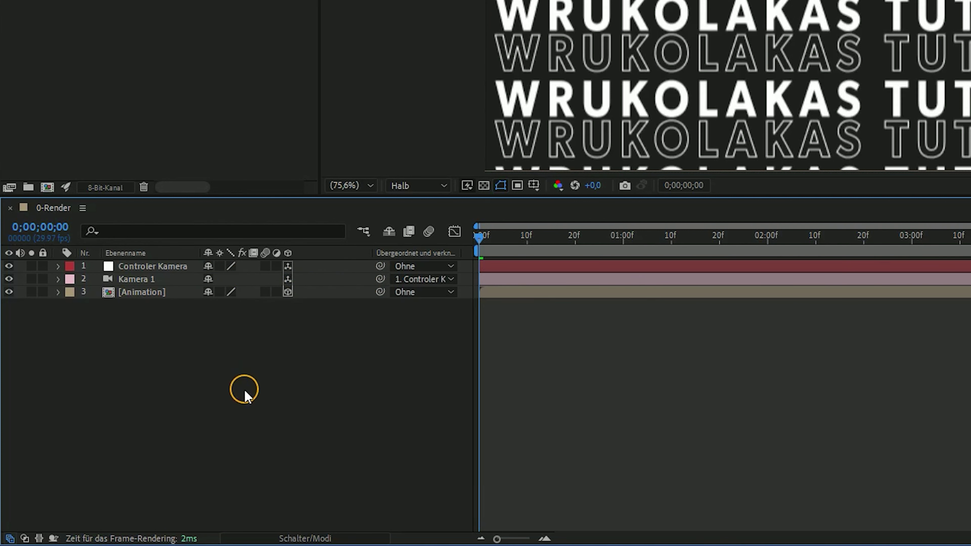
Step: Rotate the null slightly on X, 39° on Y and 22° on Z
click(145, 265)
key(r)
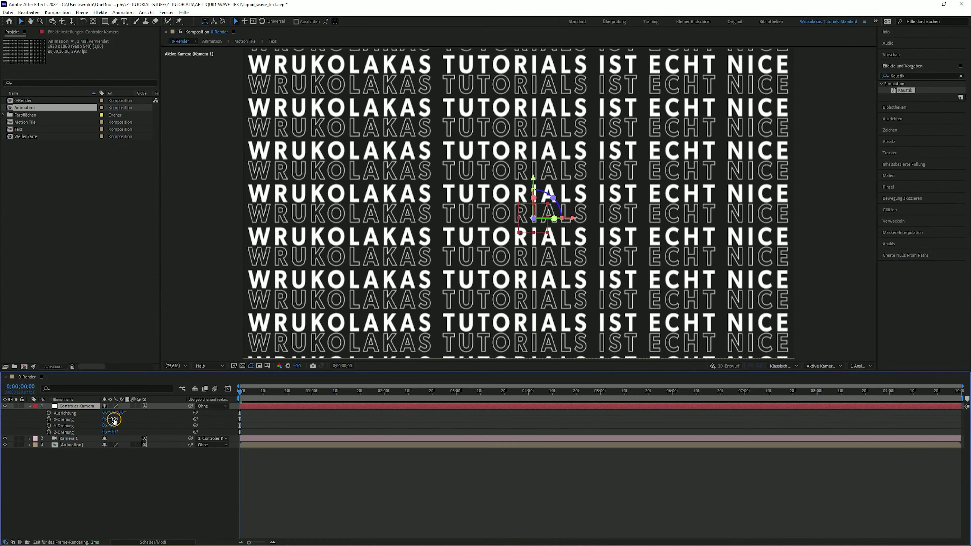
drag(114, 419, 128, 420)
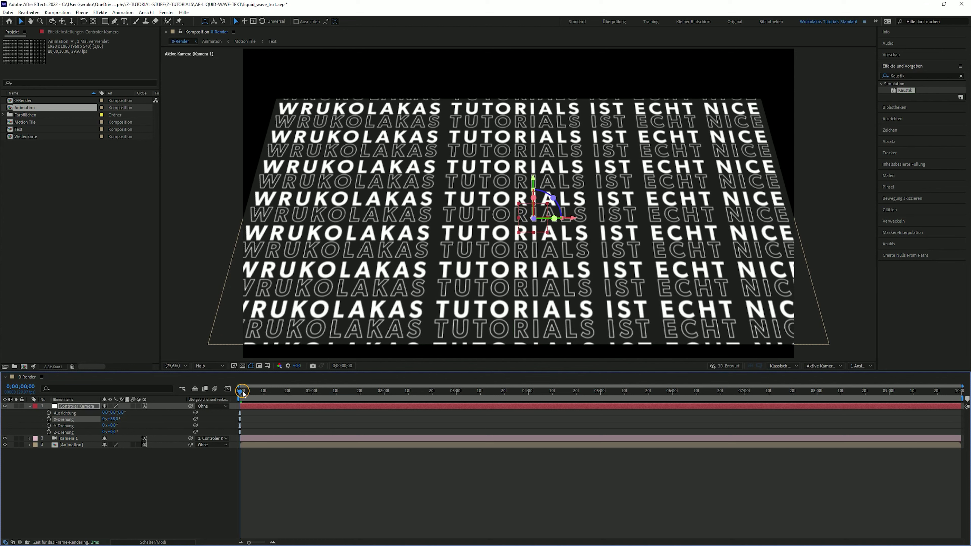
drag(243, 391, 468, 392)
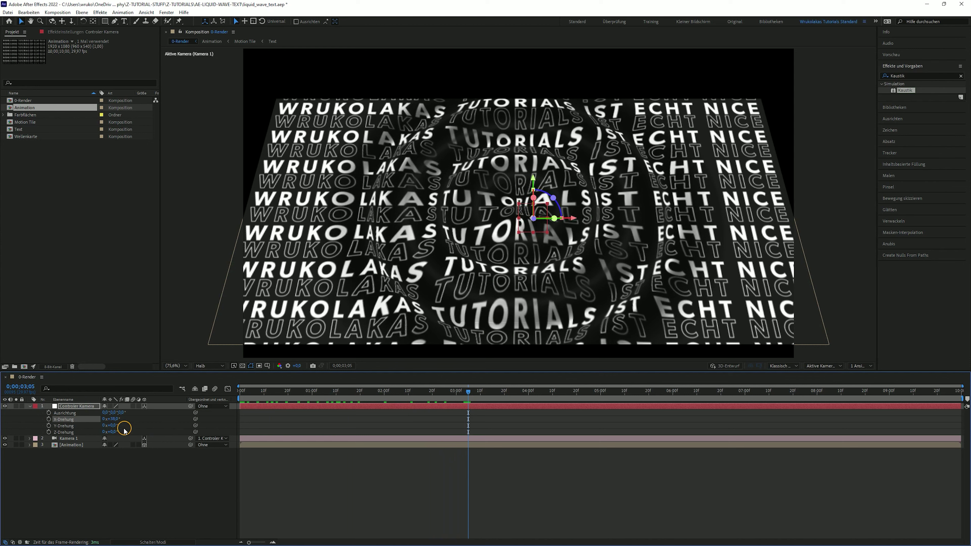
drag(113, 424, 130, 427)
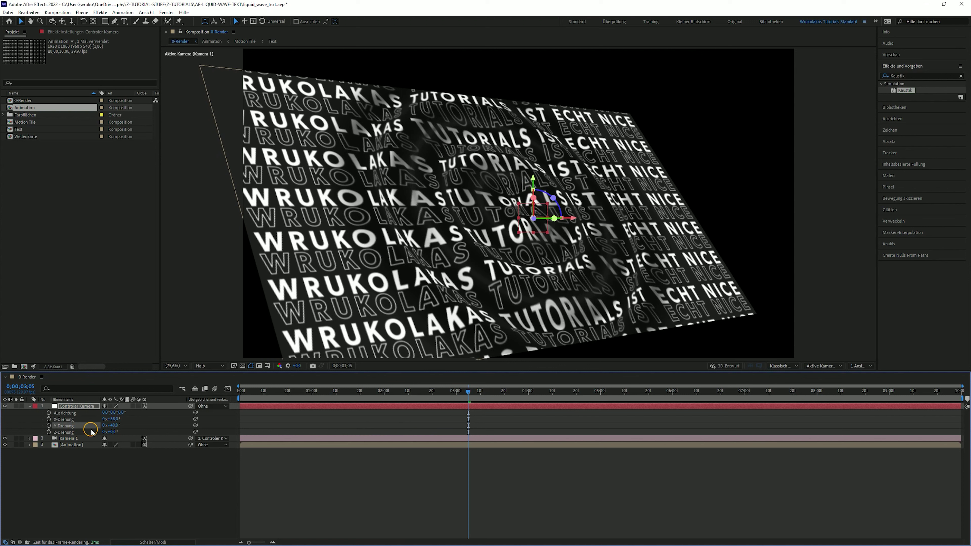
drag(113, 432, 125, 432)
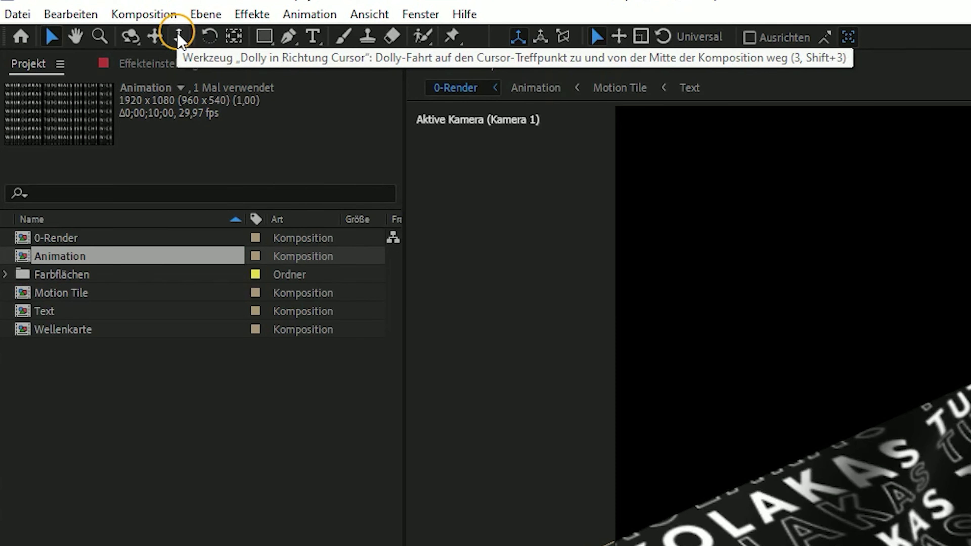
Step: Dolly Kamera 1 in toward the text plane, orbit and pan it to reframe, then return to the Selection tool
click(179, 38)
mouse_move(615, 252)
mouse_down()
mouse_move(576, 140)
mouse_move(602, 191)
mouse_up()
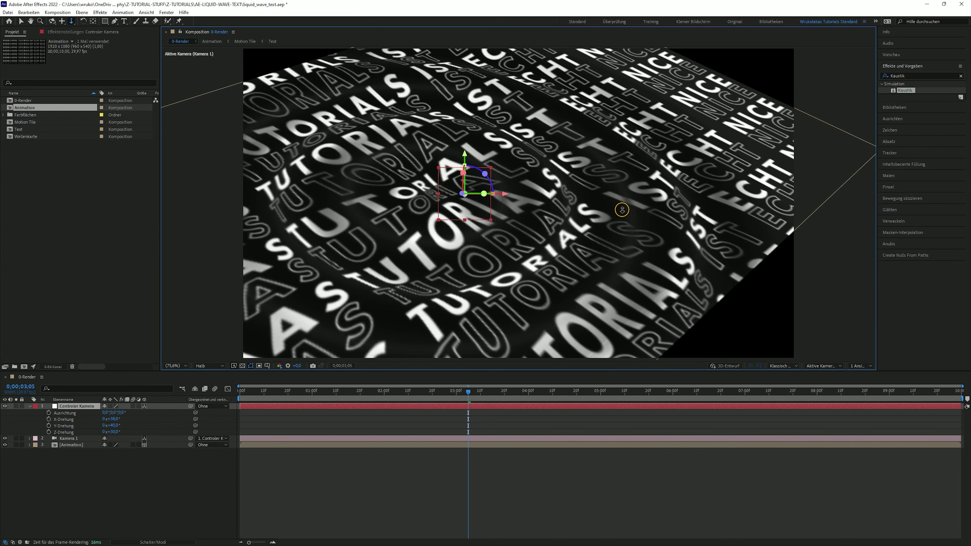
key(comma)
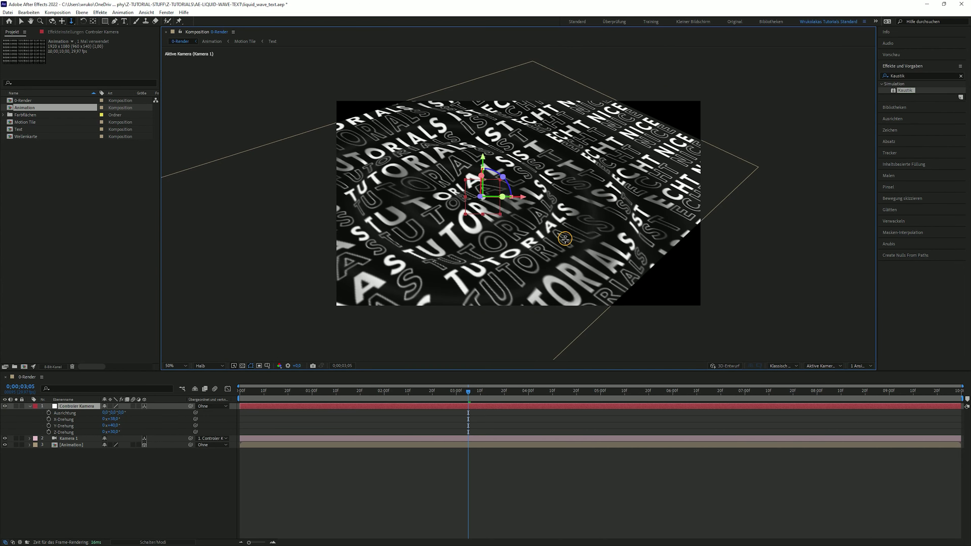
drag(565, 238, 536, 214)
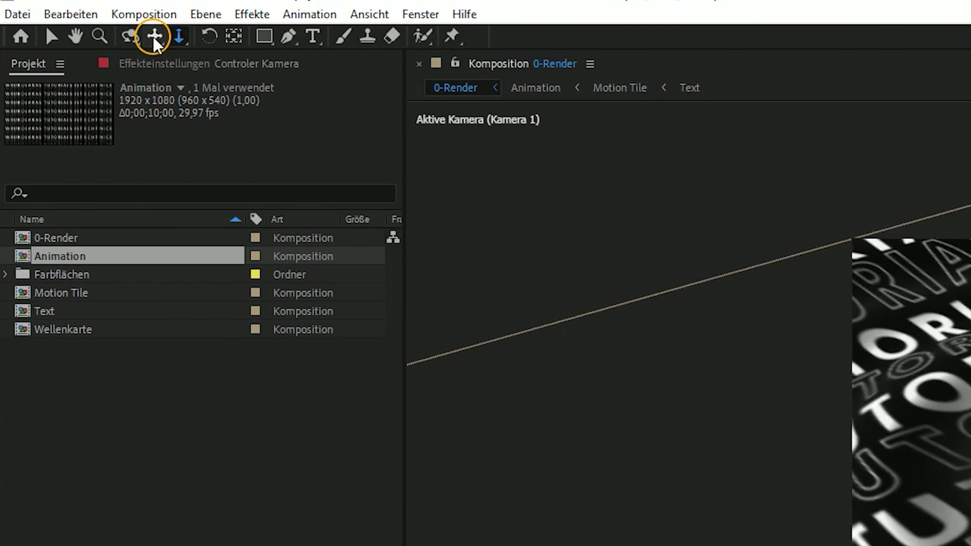
click(153, 36)
drag(435, 218, 481, 199)
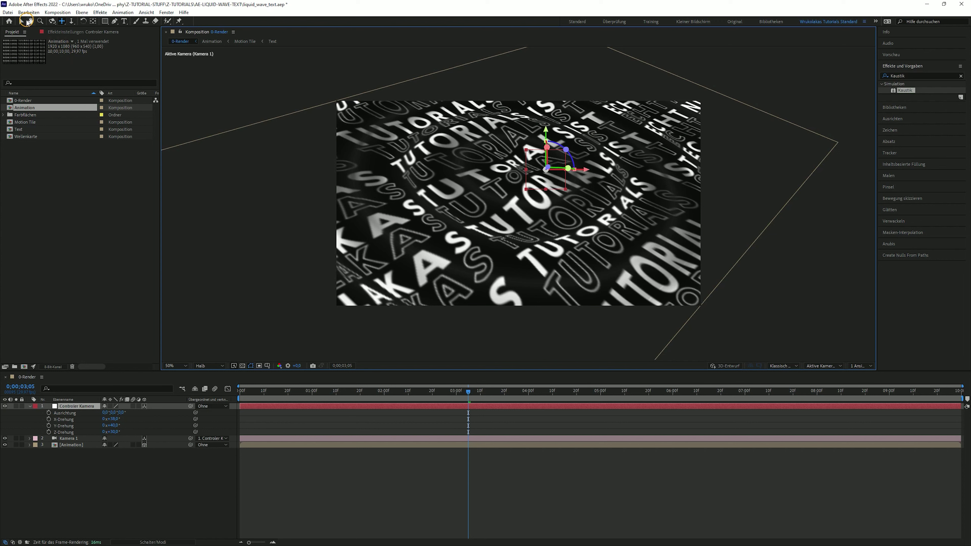
click(20, 21)
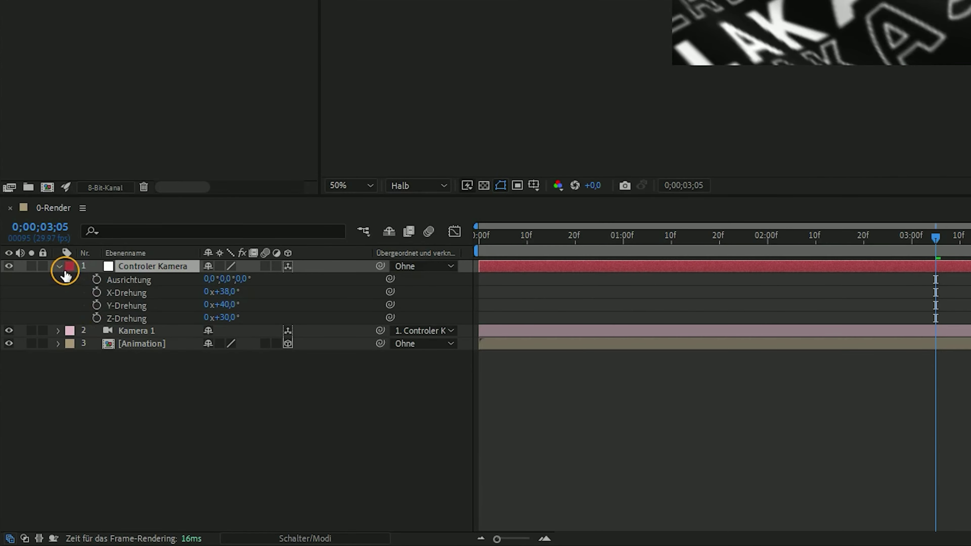
Step: Reveal Kamera 1's Kameraoptionen and set Fokusentfernung to 1000 pixels
click(58, 266)
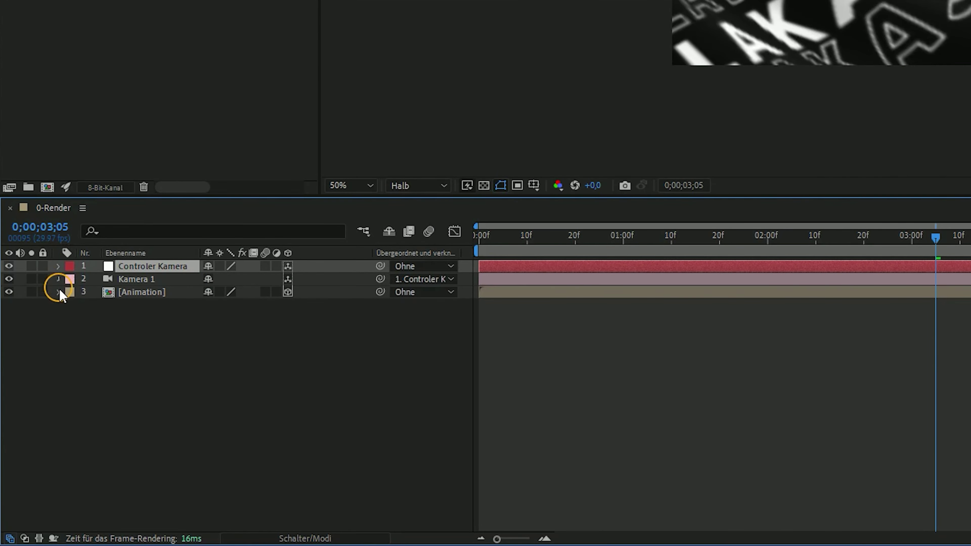
click(72, 305)
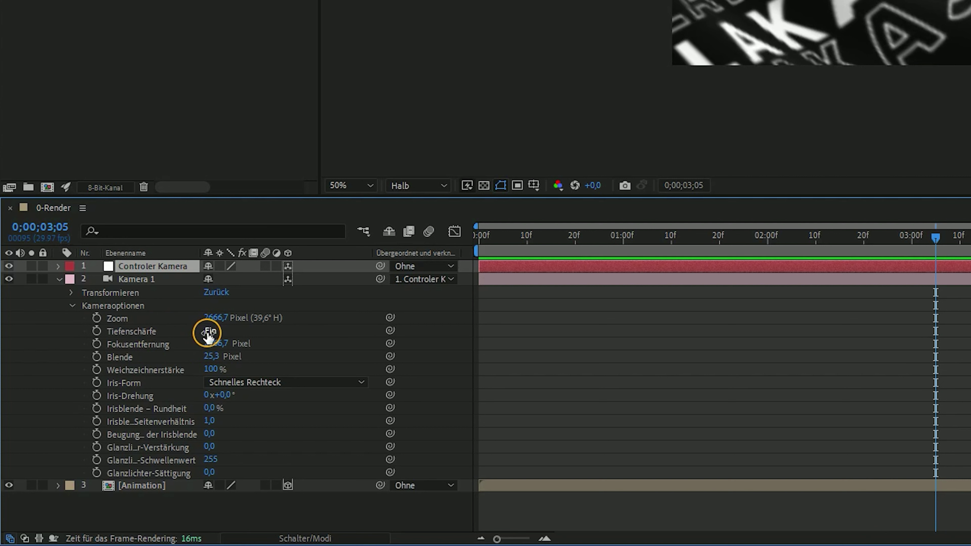
click(218, 344)
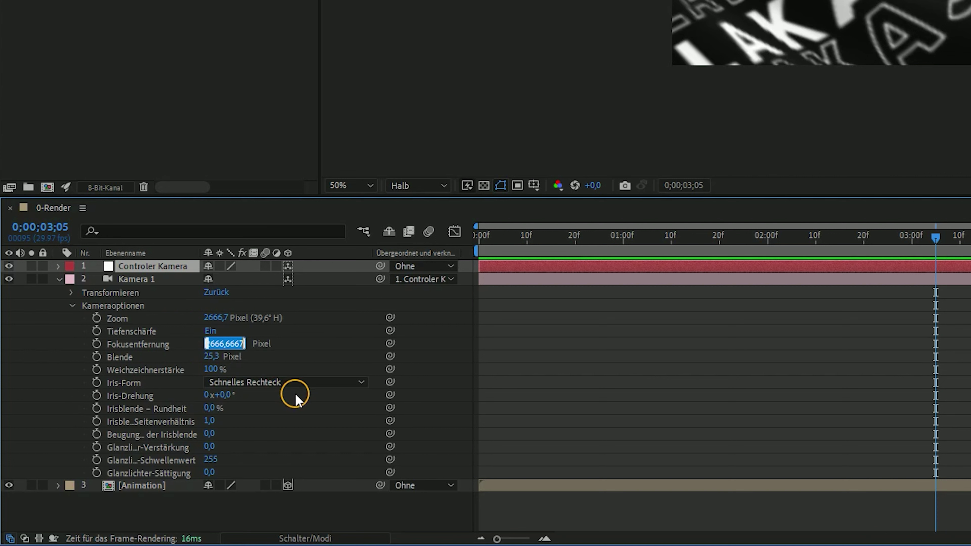
click(211, 356)
key(Return)
click(213, 344)
text(1000)
key(Return)
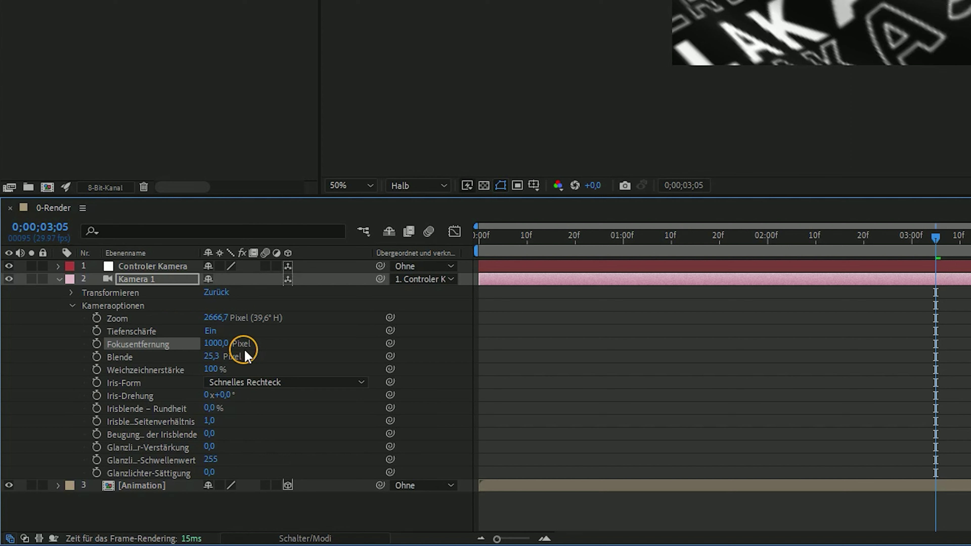
Step: Set Blende to 250 pixels and Weichzeichnerstärke to 150%
click(209, 356)
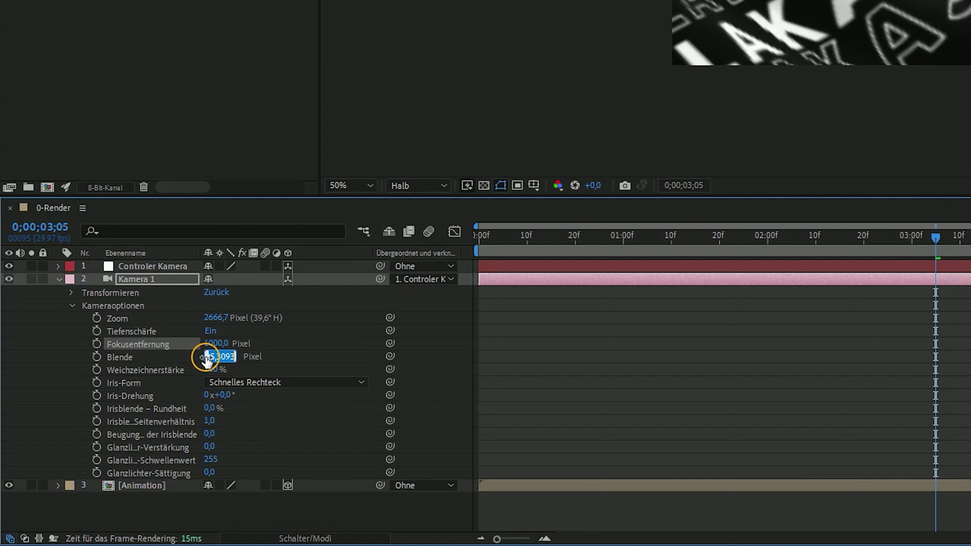
text(250)
key(Return)
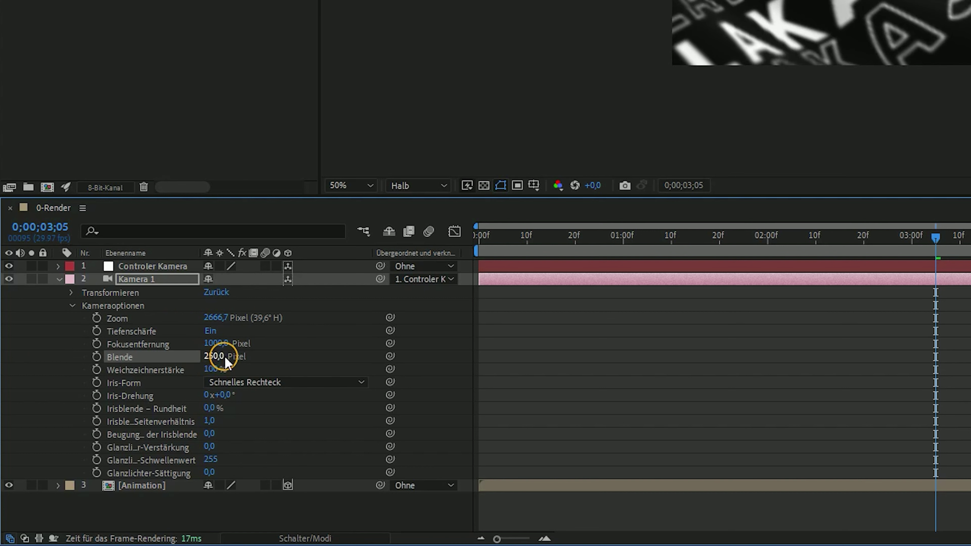
click(212, 370)
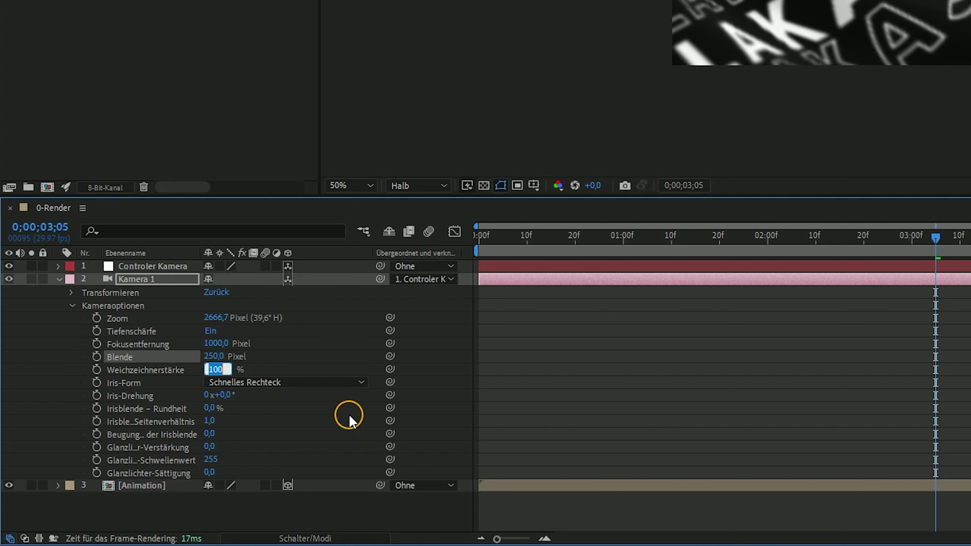
text(150)
key(Return)
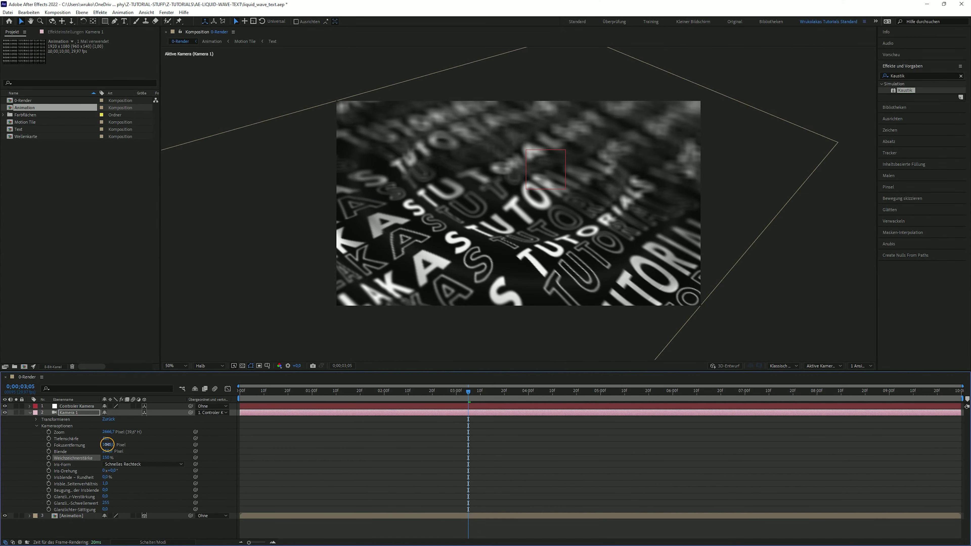
Step: Scrub Fokusentfernung up to about 1299 px, checking focus at earlier and later frames, then collapse Kamera 1
drag(106, 444, 171, 434)
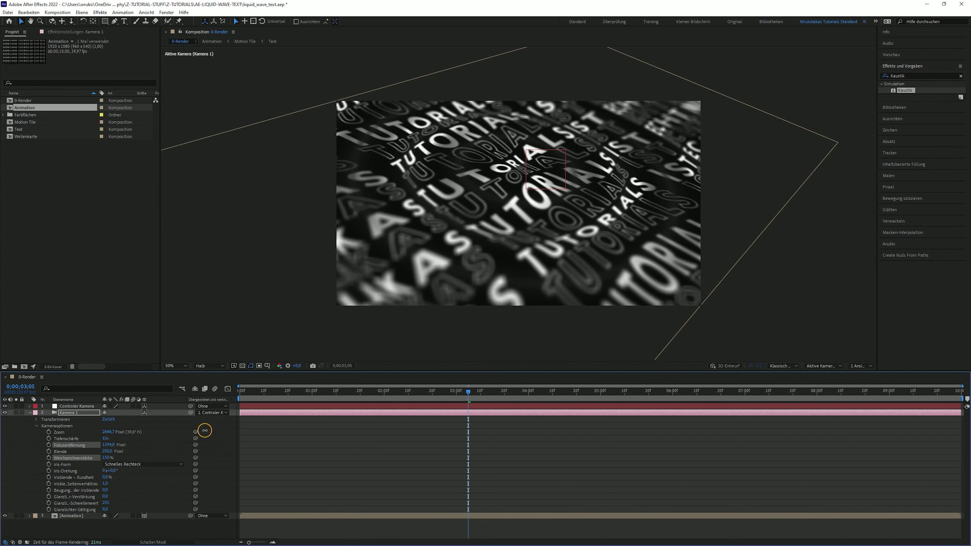
drag(195, 431, 275, 437)
mouse_move(467, 394)
mouse_down()
mouse_move(336, 405)
mouse_move(353, 401)
mouse_up()
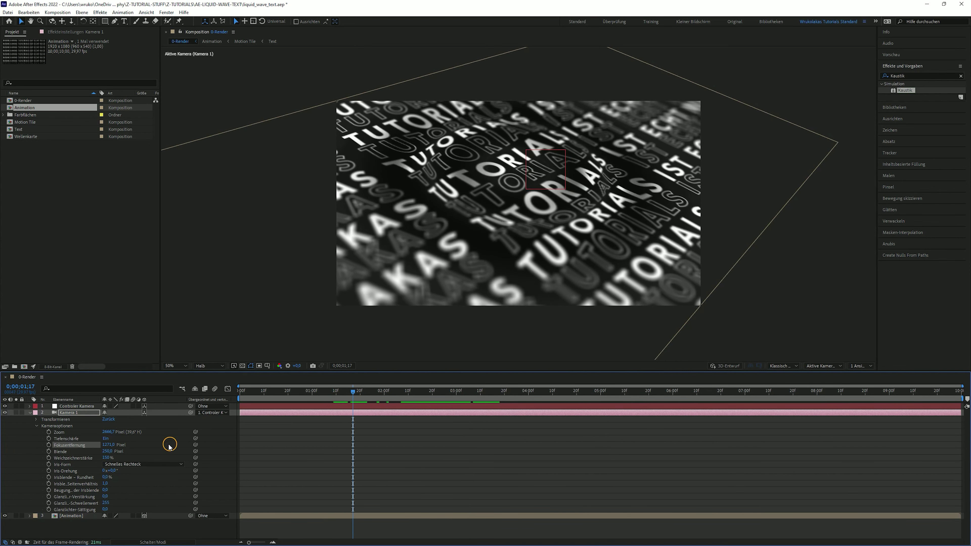
drag(109, 444, 119, 444)
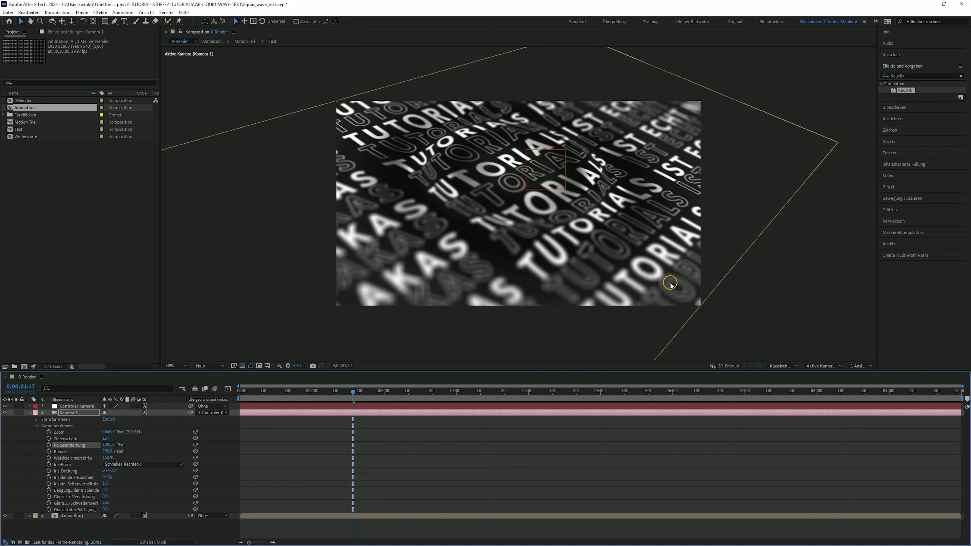
click(30, 413)
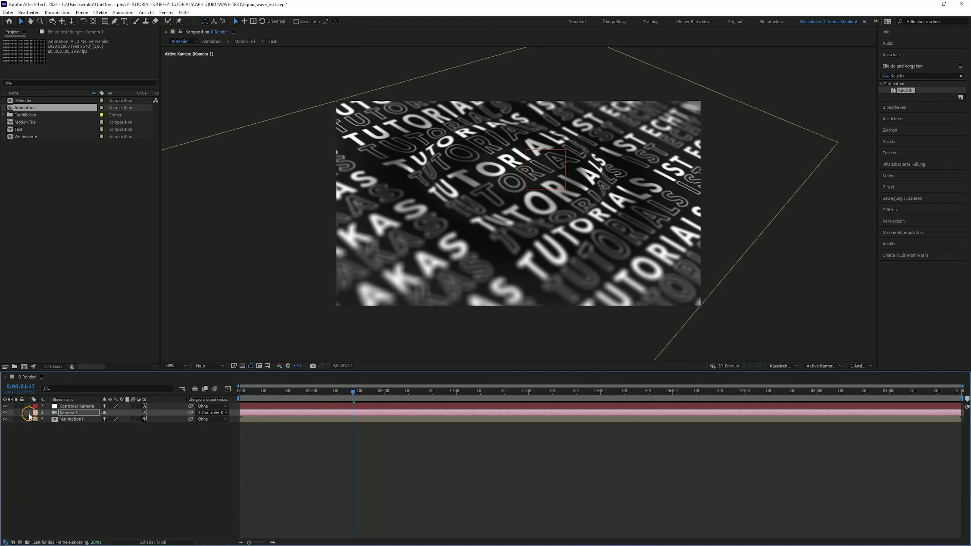
click(192, 485)
drag(353, 391, 485, 404)
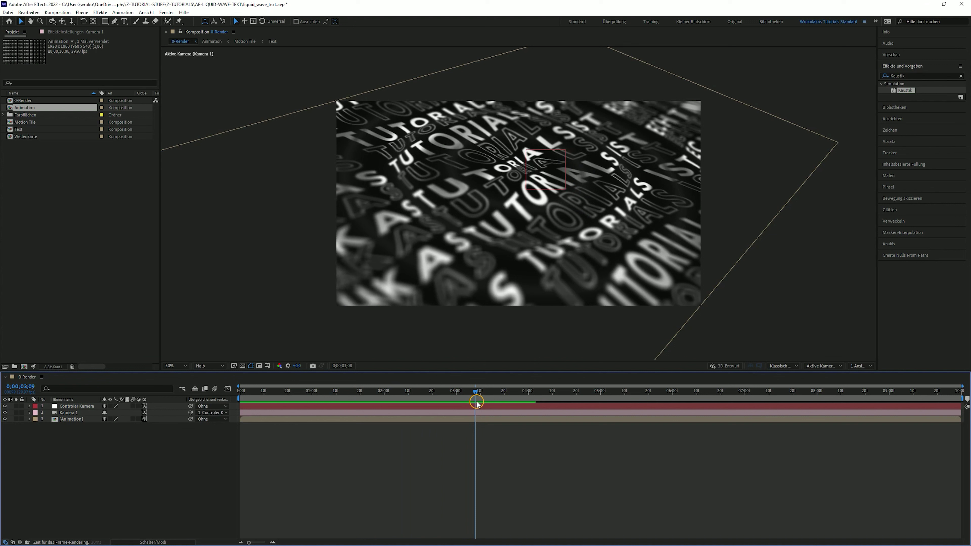
Step: Play and stop a preview from the Vorschau panel, then open the Animation composition from the Project panel
click(915, 56)
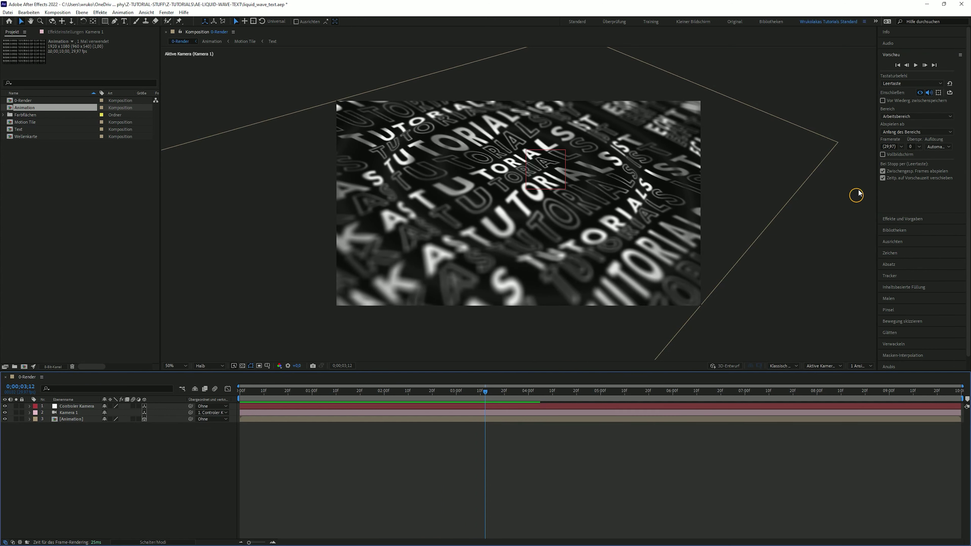
click(915, 65)
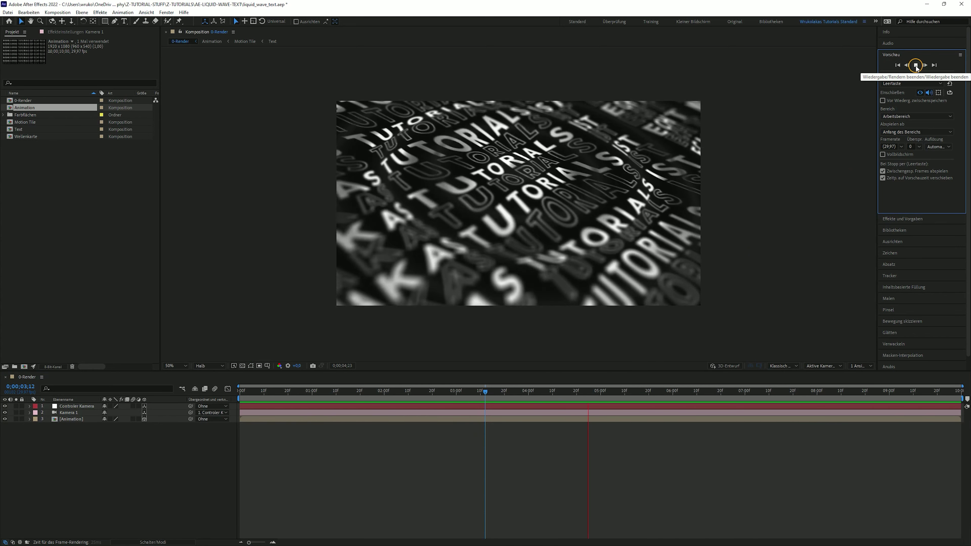
click(915, 65)
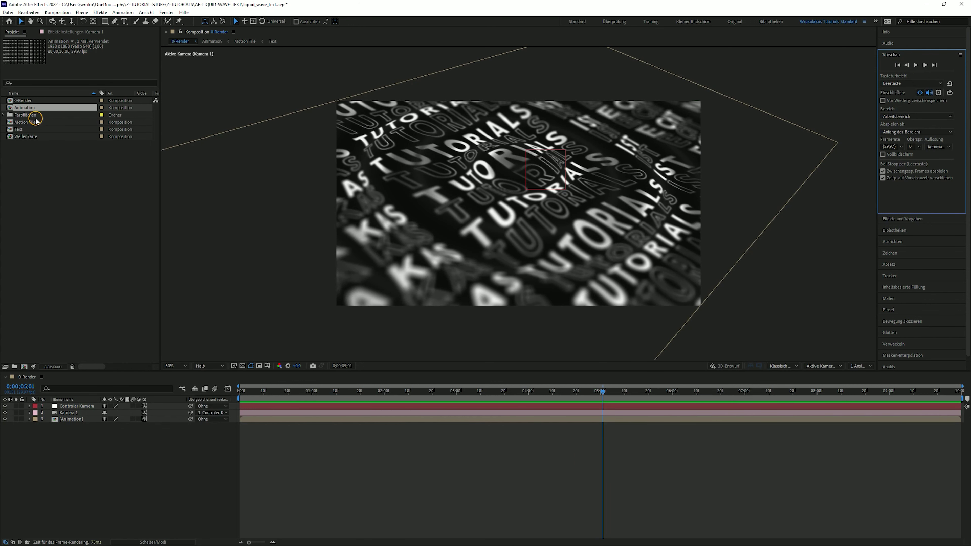
double_click(33, 109)
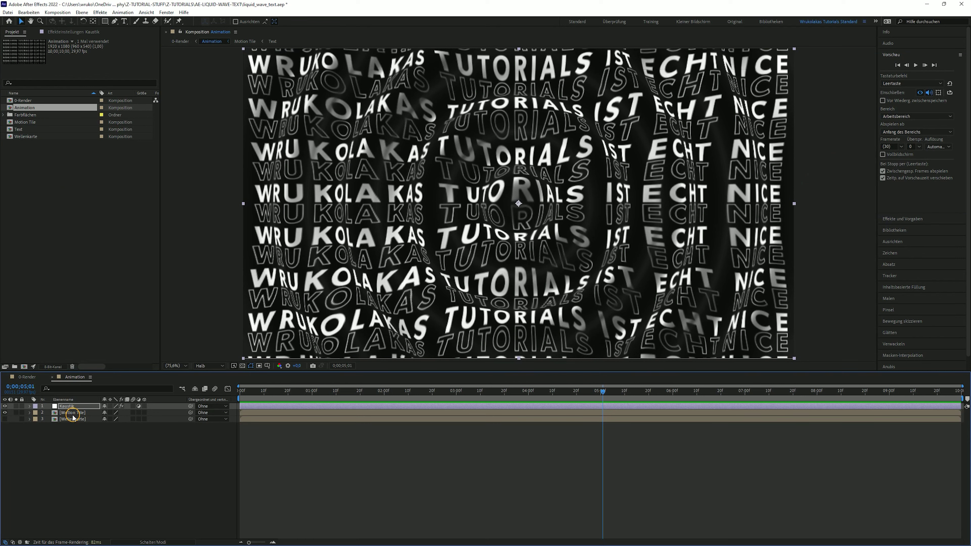
Step: Scrub Kaustik's Unten Skalierung to about 0.82, then close the Animation tab to return to 0-Render
click(69, 32)
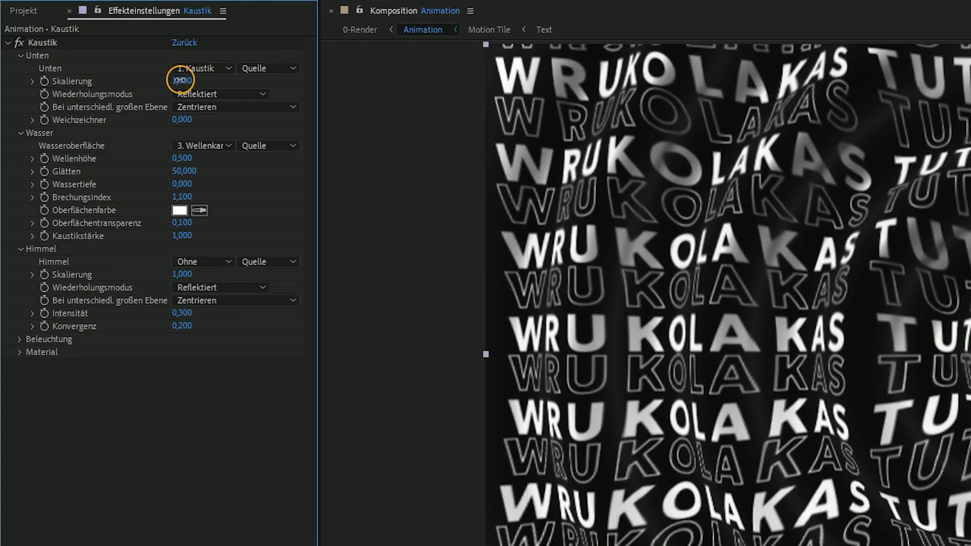
drag(182, 80, 167, 80)
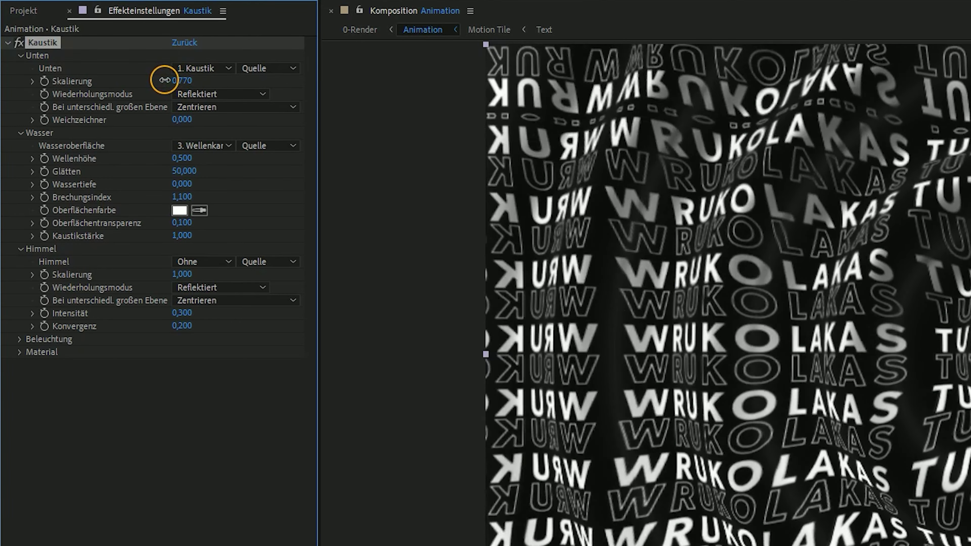
drag(166, 80, 168, 80)
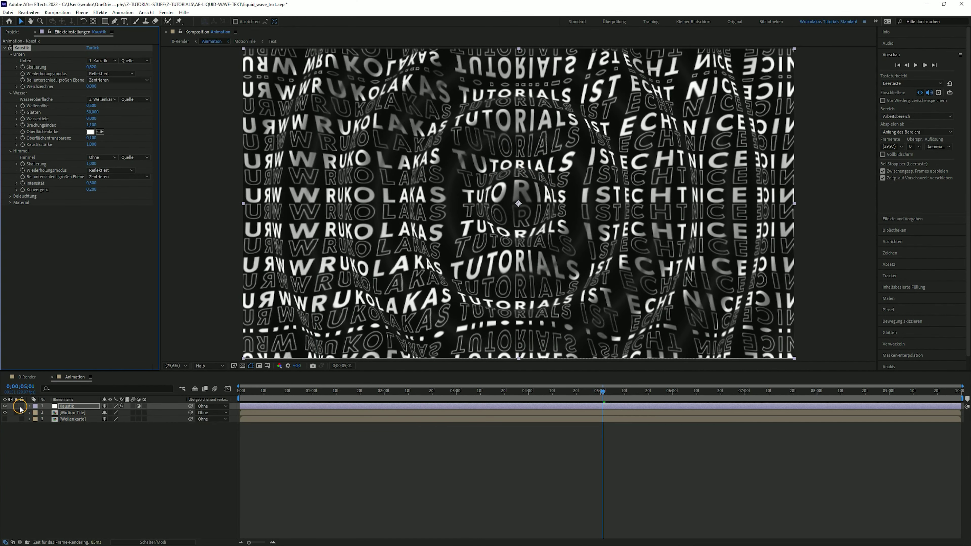
click(52, 378)
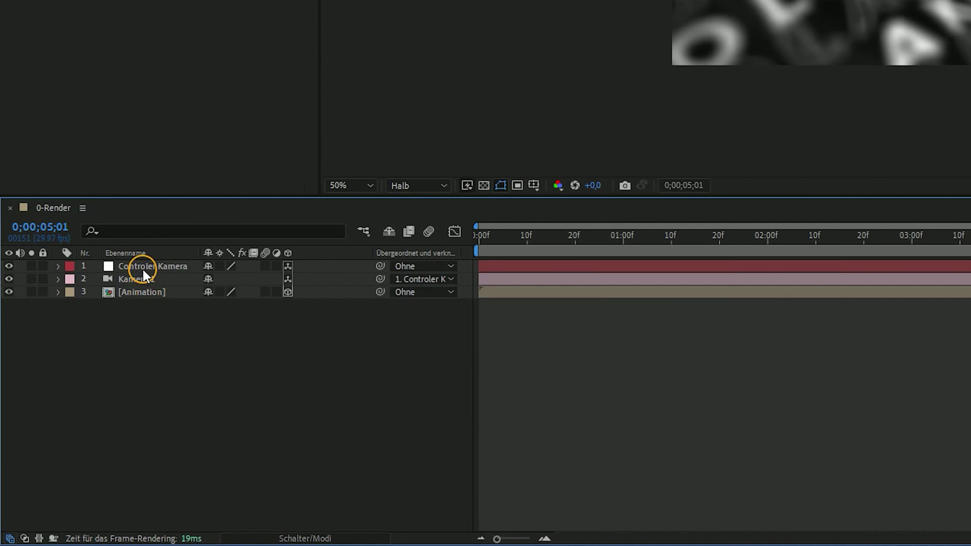
Step: Keyframe Controler Kamera's Ausrichtung at frame 0, then rotate it past 23° at the last frame
click(70, 406)
click(56, 265)
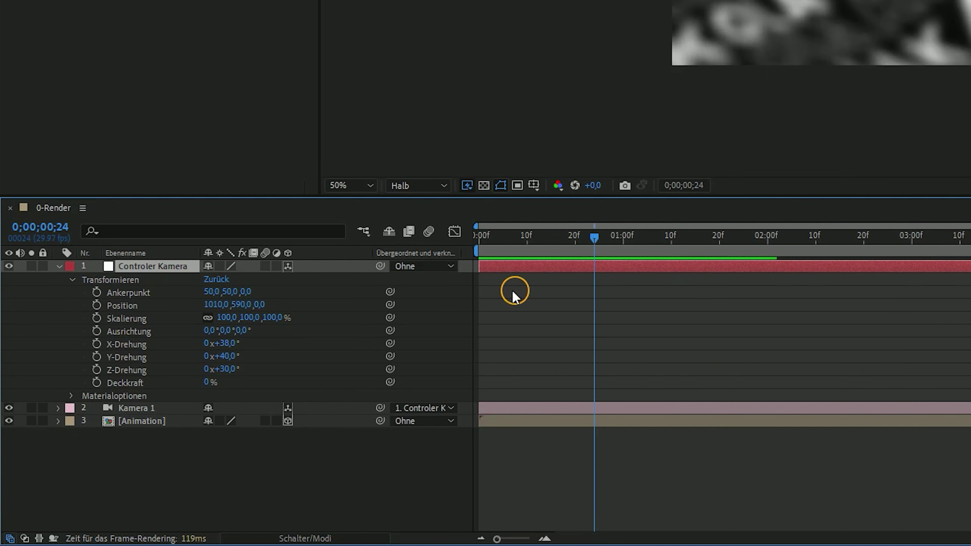
key(space)
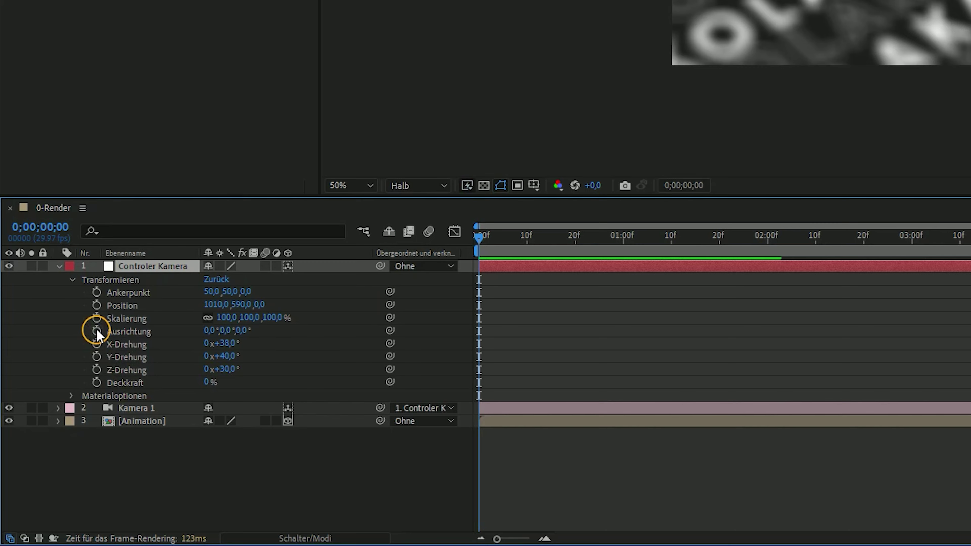
click(96, 331)
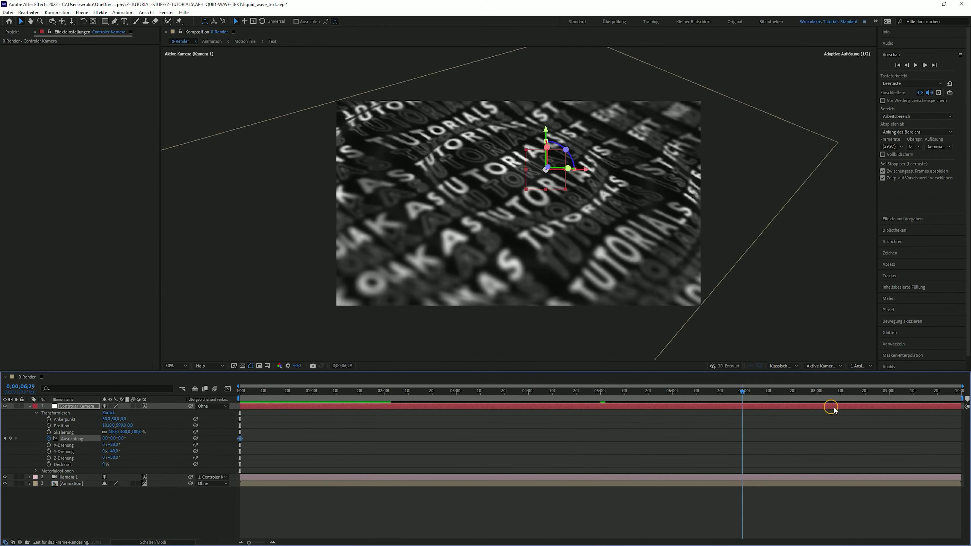
drag(484, 251, 958, 390)
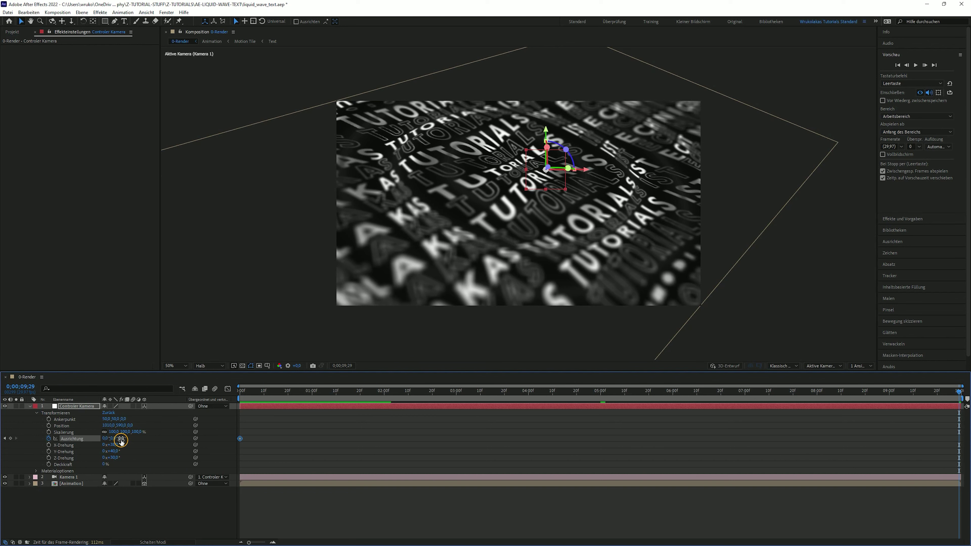
click(140, 448)
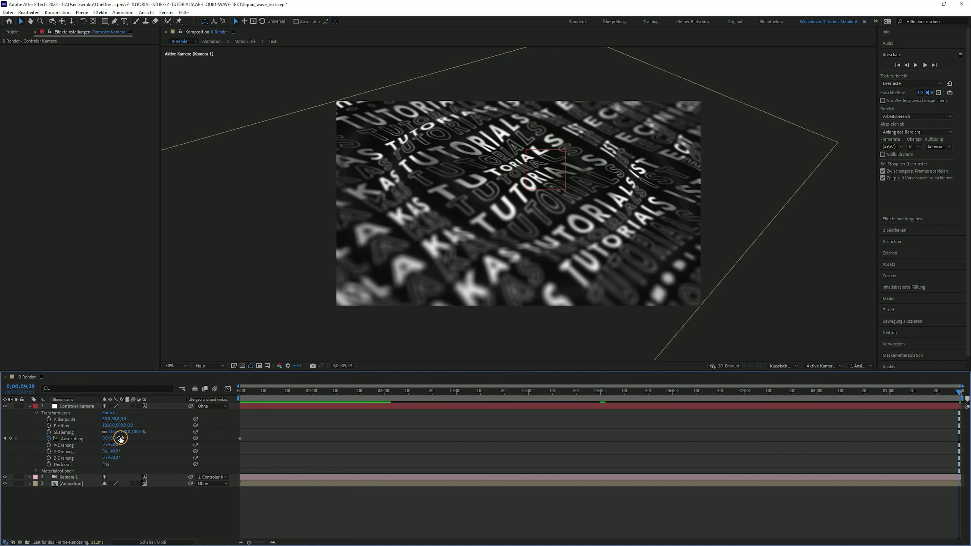
drag(121, 438, 129, 438)
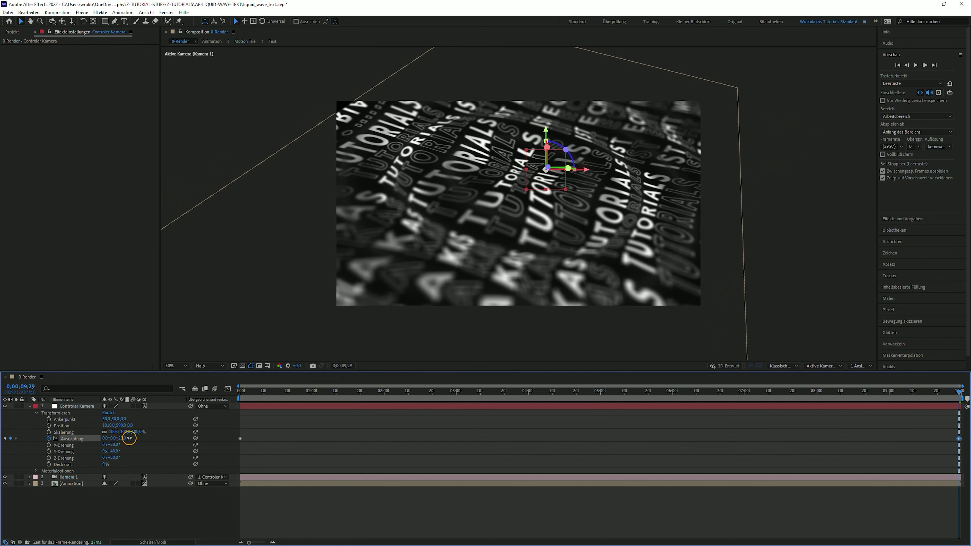
drag(129, 438, 129, 442)
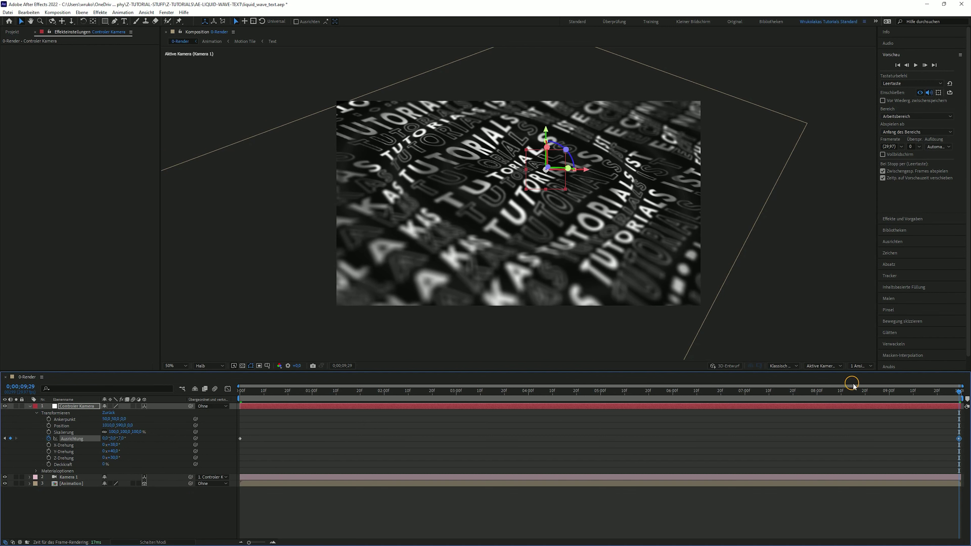
Step: Return the playhead to 0;00;00;00, deselect the null, and play the preview from the start
drag(958, 394, 178, 405)
click(473, 427)
click(410, 504)
click(915, 65)
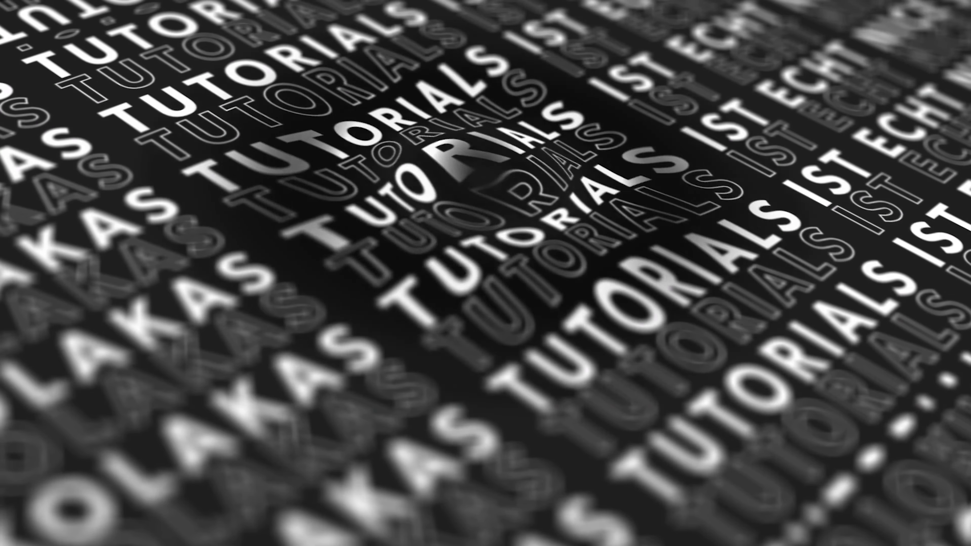